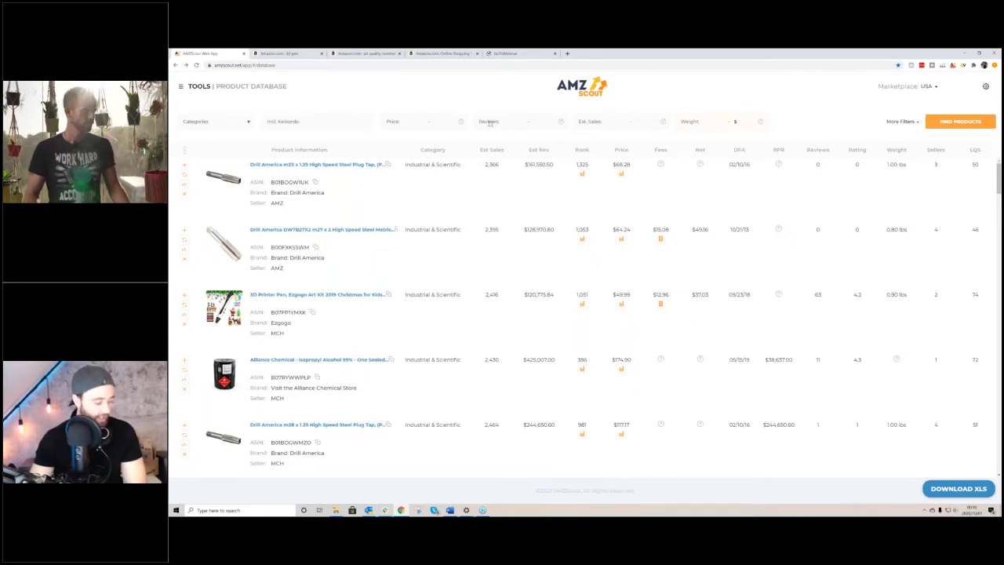
- Filter for a minimum price of 40, a maximum of 100 reviews and minimum estimated sales of 300
click(407, 121)
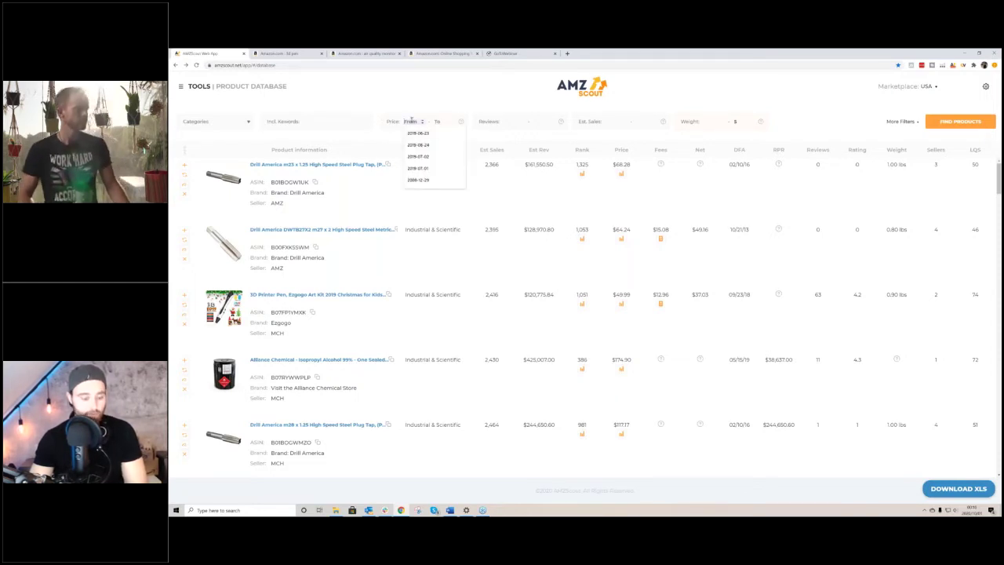
text(40)
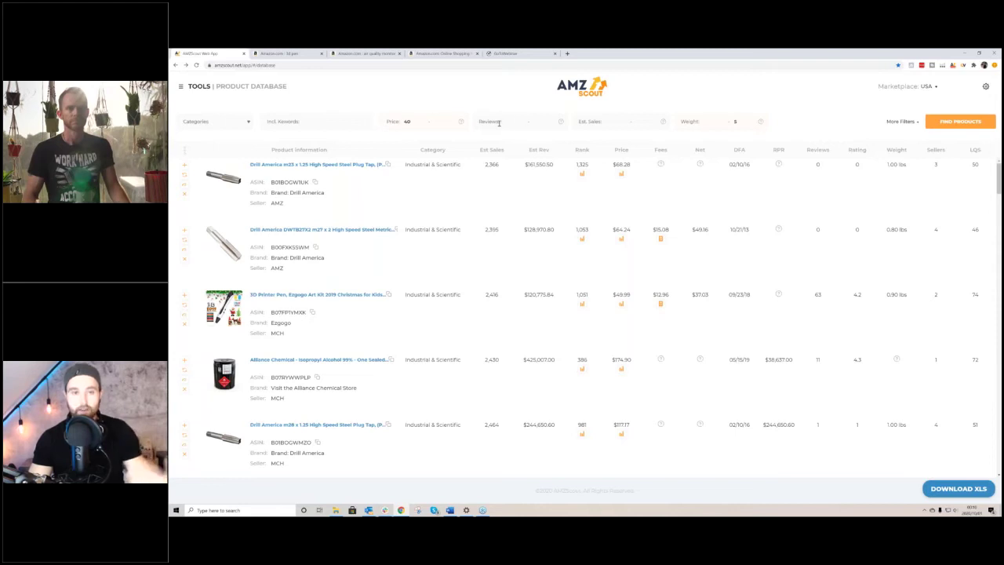
click(535, 122)
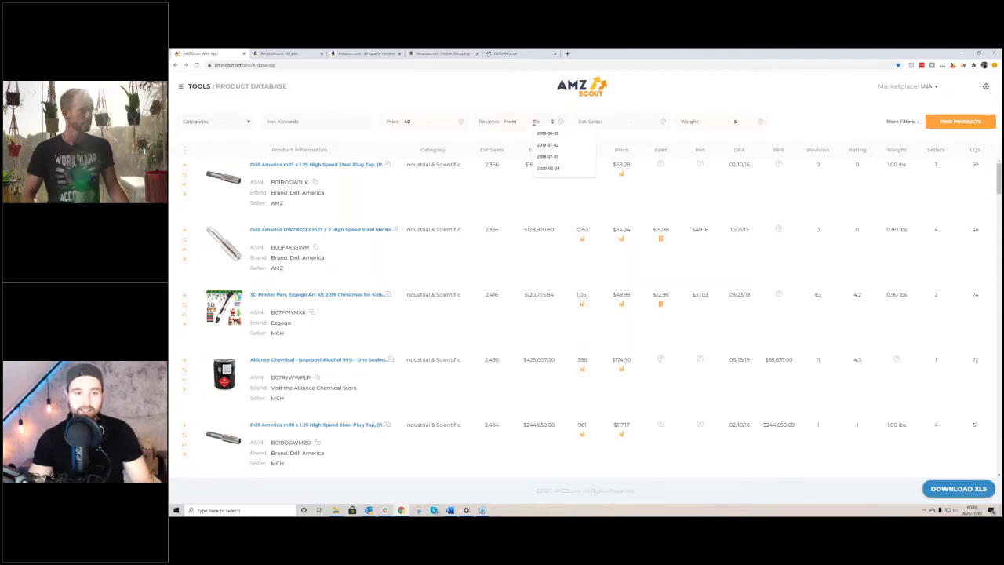
text(100)
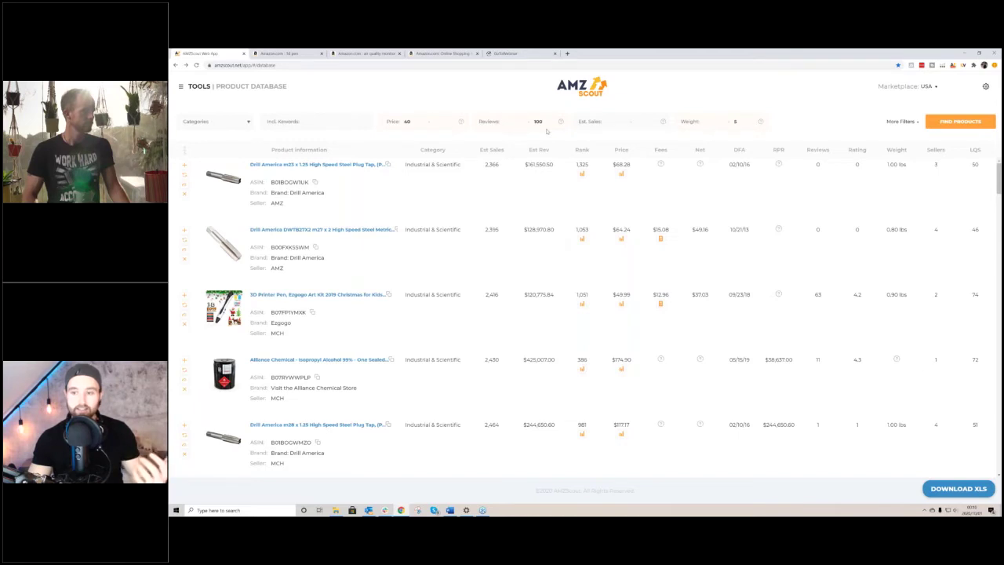
click(606, 121)
text(300)
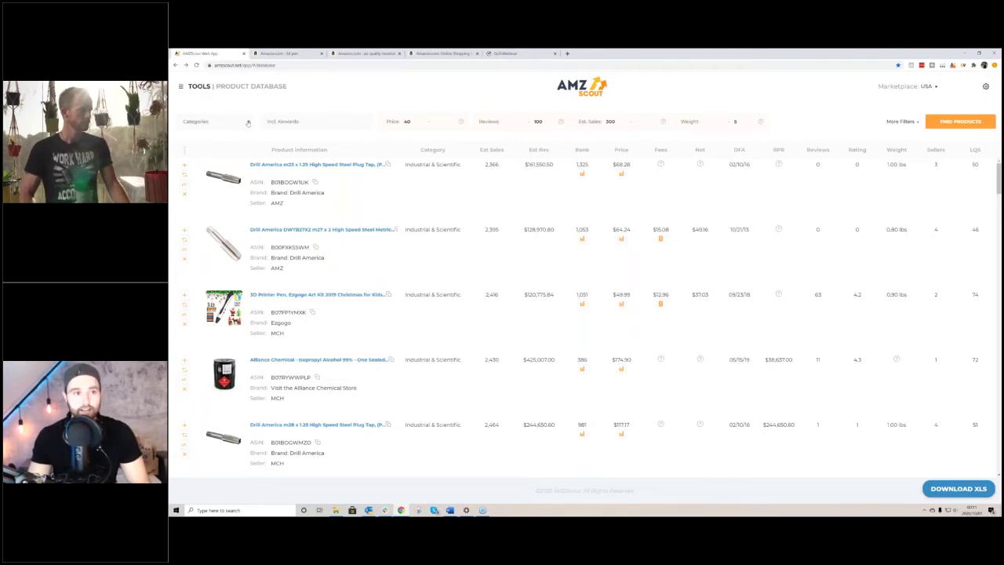
- Restrict the search to the Industrial & Scientific category and run the product search
click(248, 122)
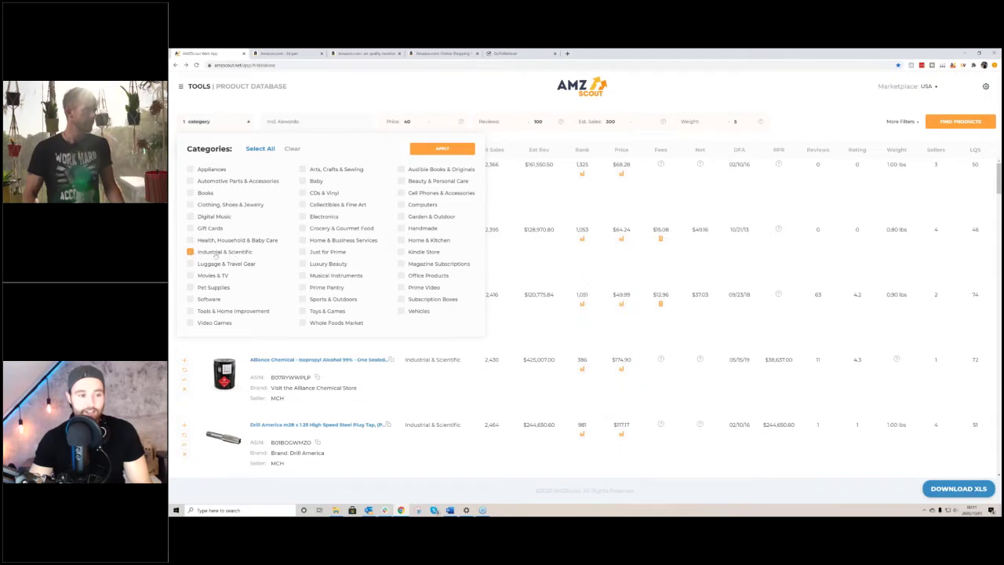
click(443, 150)
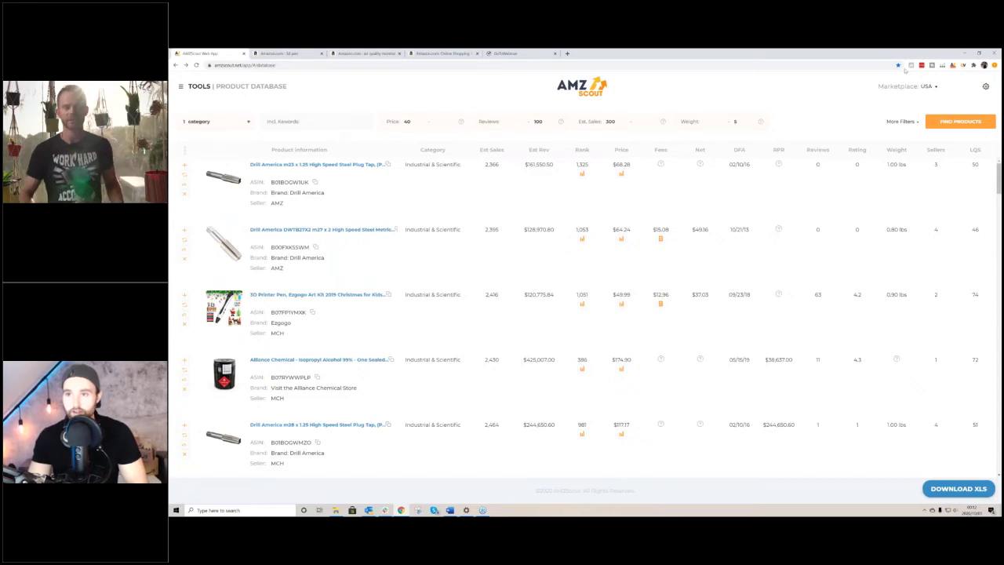
click(951, 124)
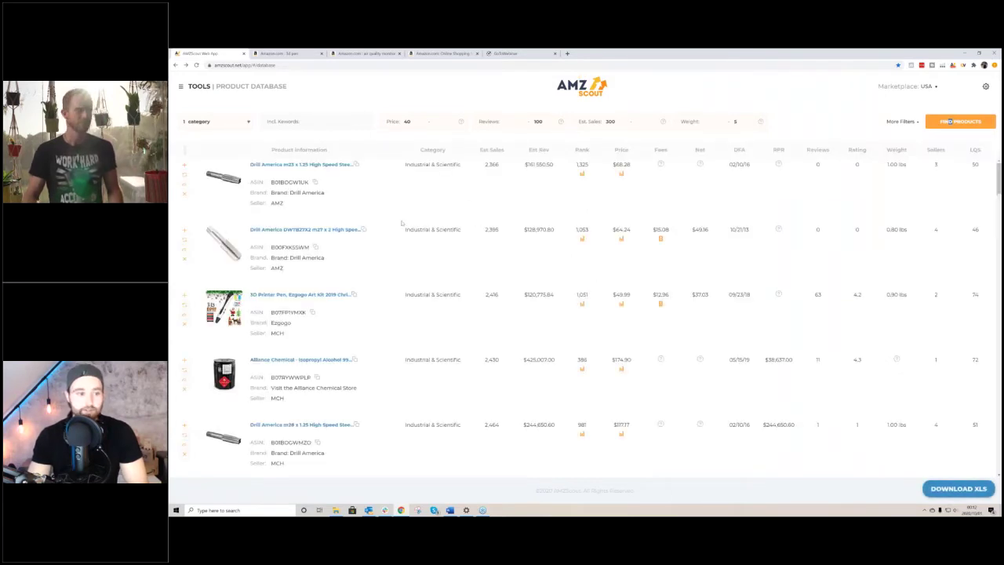
- Look through the first products in the results, comparing their brands, seller types and product kinds
scroll(393, 251, down, 3)
scroll(369, 274, up, 5)
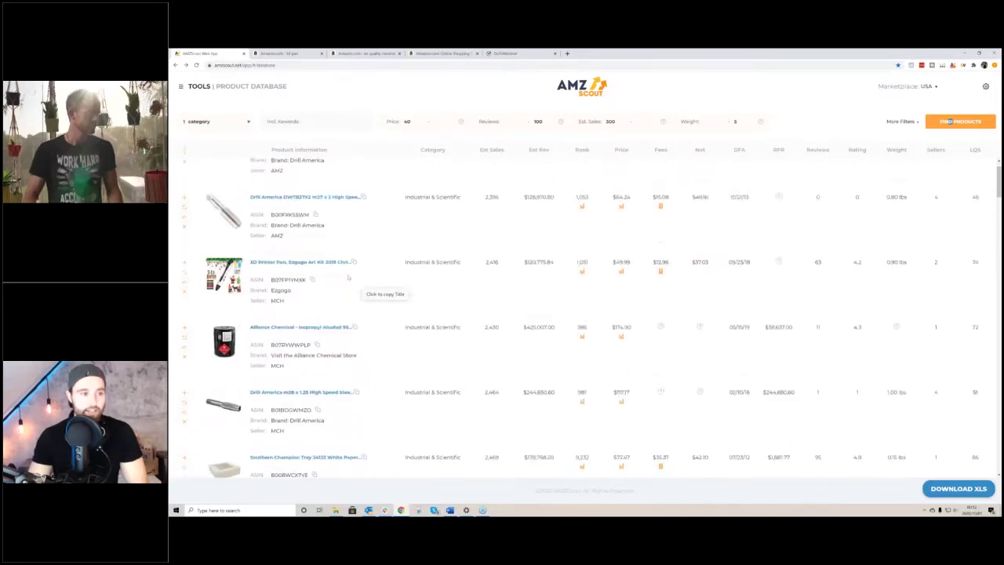
scroll(349, 277, up, 1)
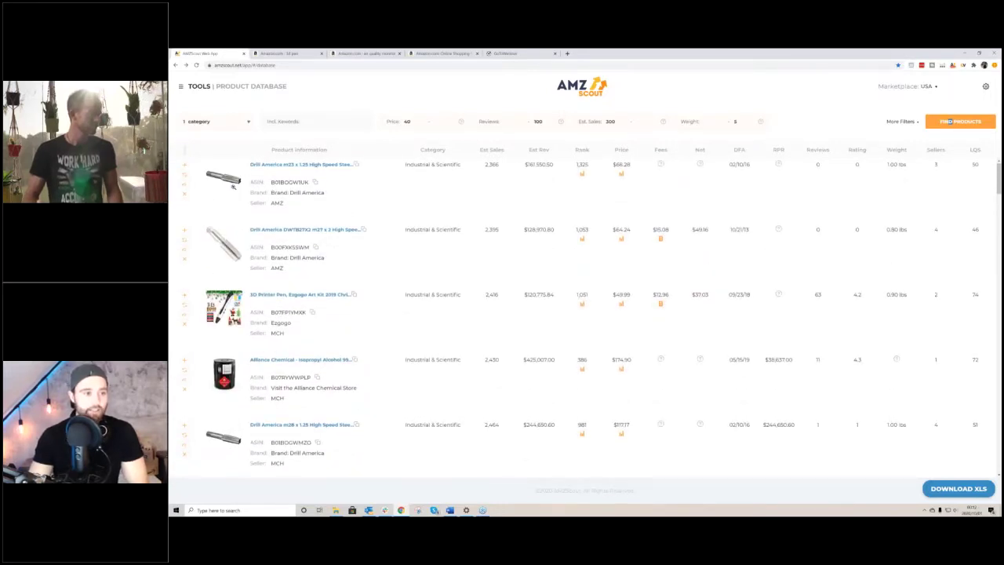
scroll(230, 191, down, 1)
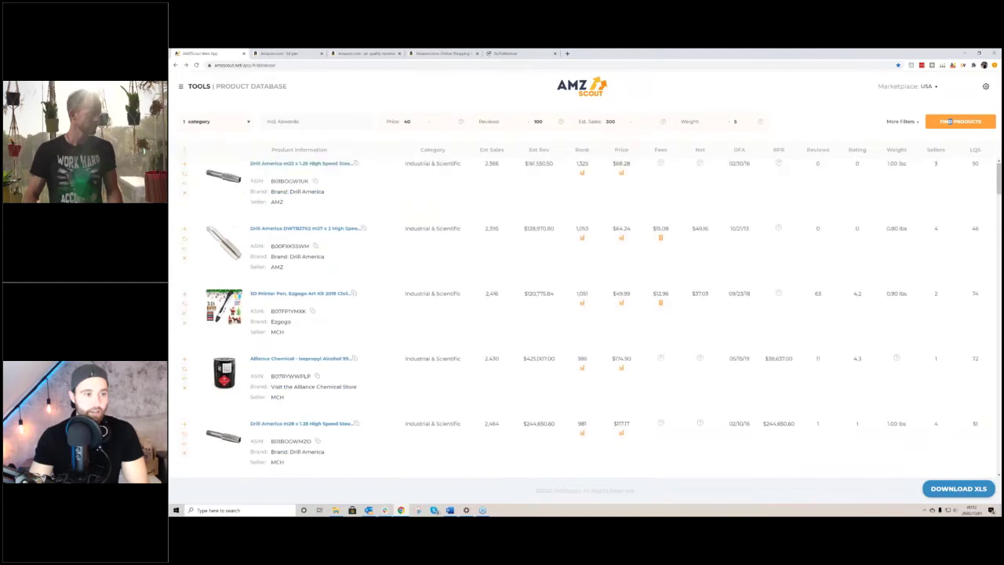
scroll(262, 204, down, 2)
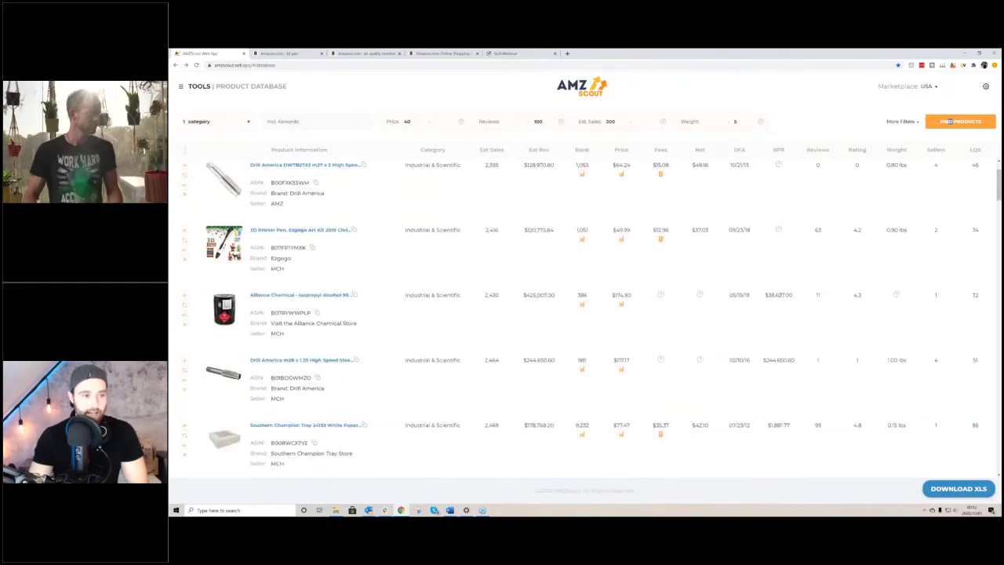
scroll(262, 204, up, 2)
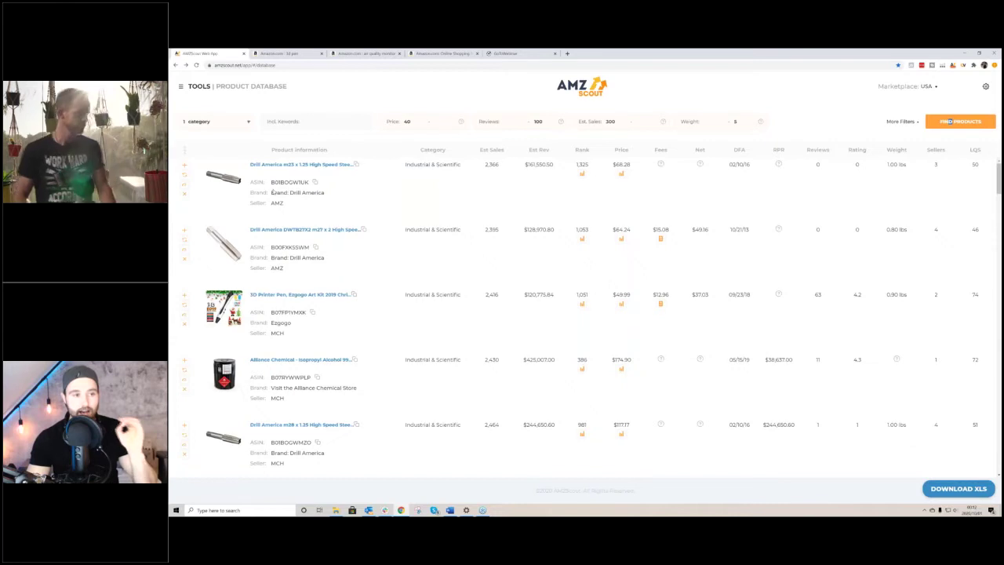
scroll(339, 264, down, 5)
scroll(330, 265, up, 5)
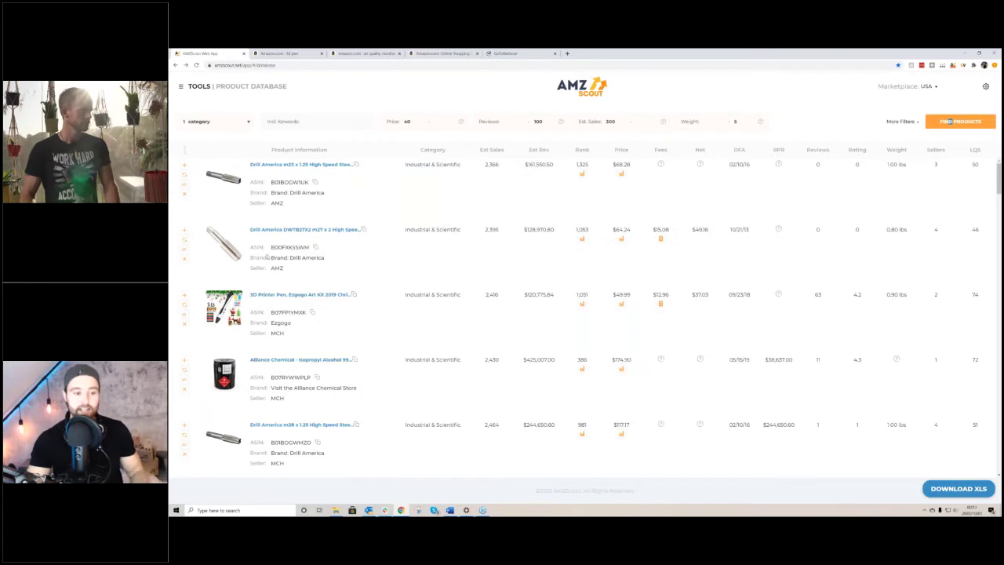
scroll(232, 296, down, 2)
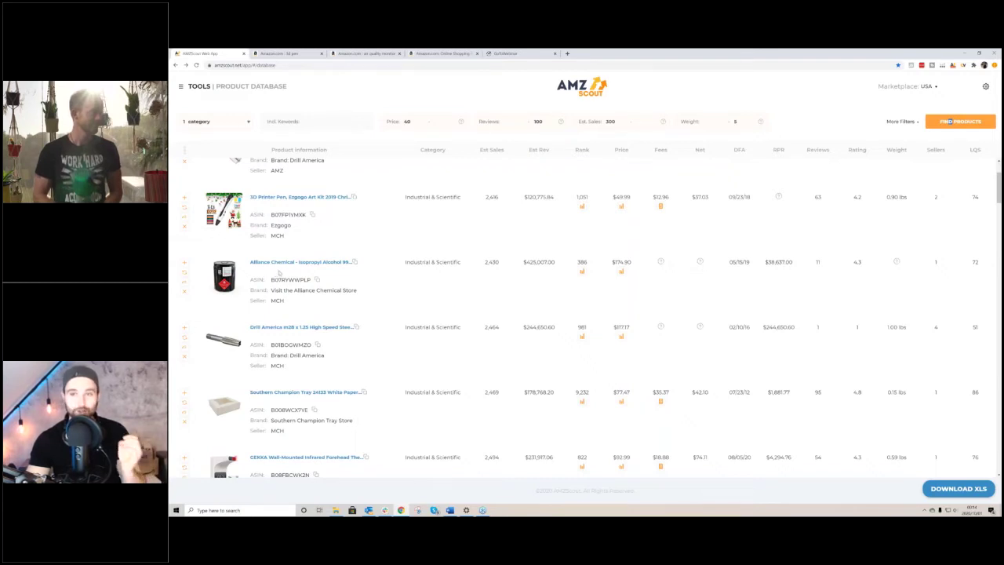
scroll(279, 273, down, 5)
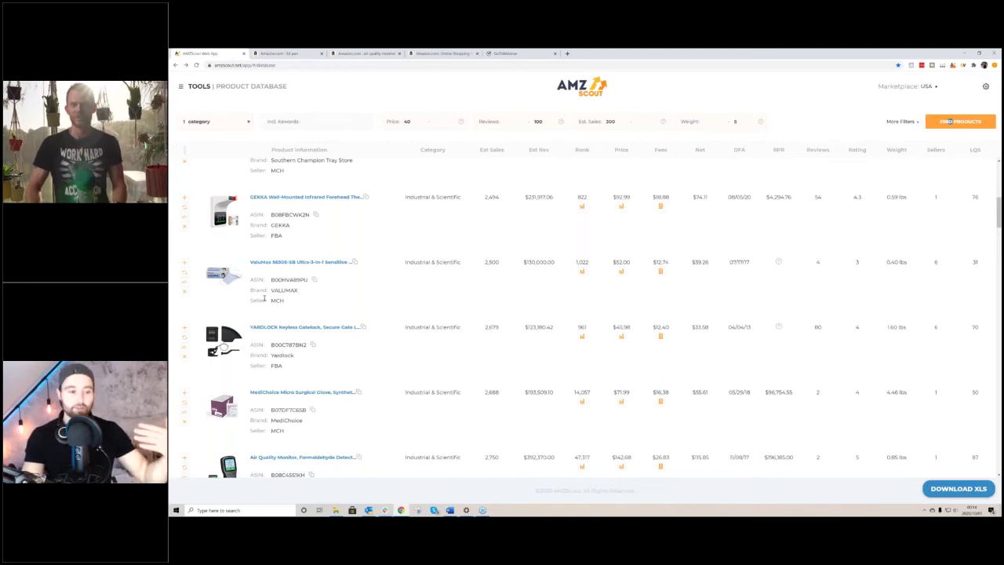
scroll(298, 282, up, 3)
scroll(317, 267, up, 2)
scroll(288, 177, down, 1)
scroll(256, 274, up, 1)
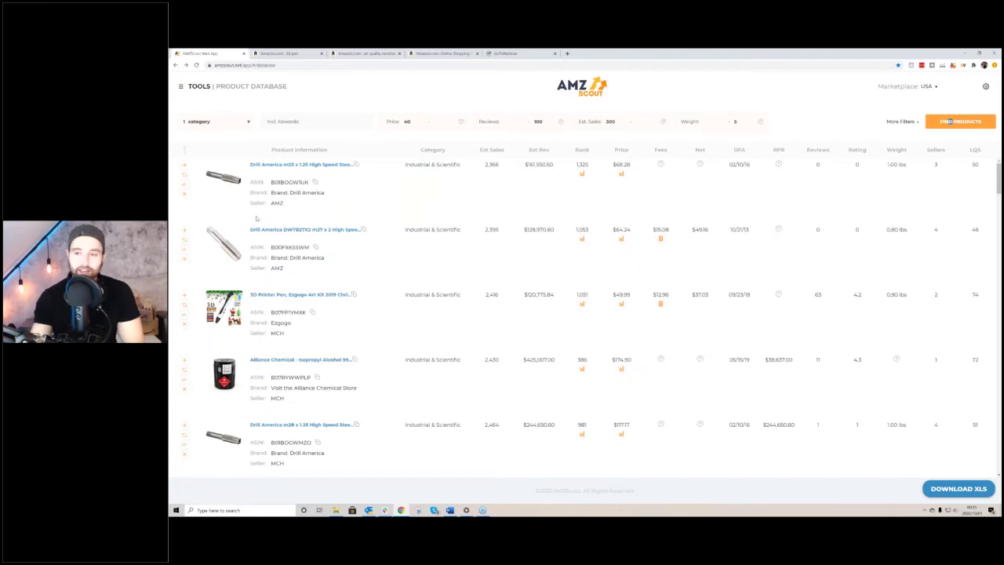
- Check the review count of the Ezgogo 3D printer pen
scroll(256, 218, down, 1)
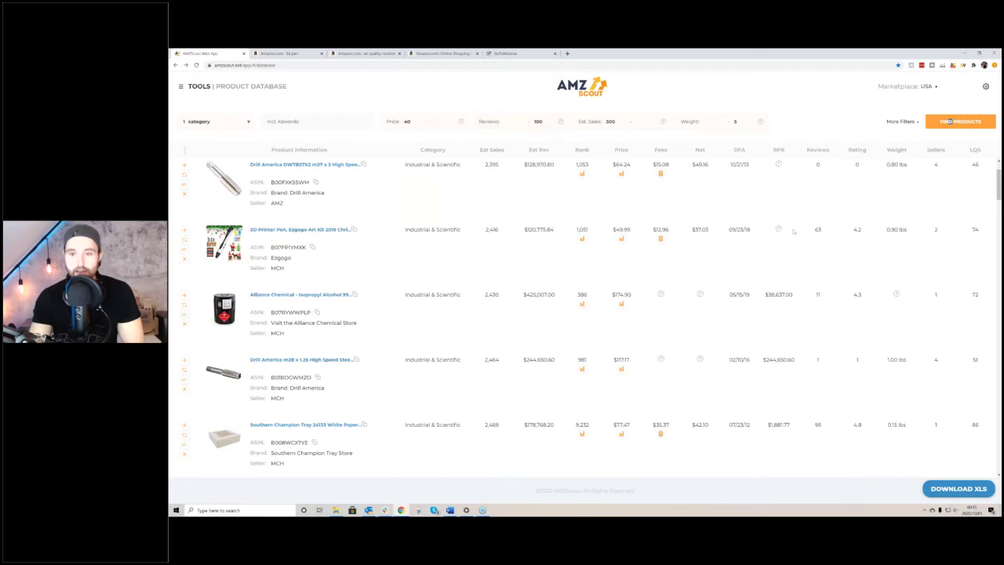
double_click(818, 229)
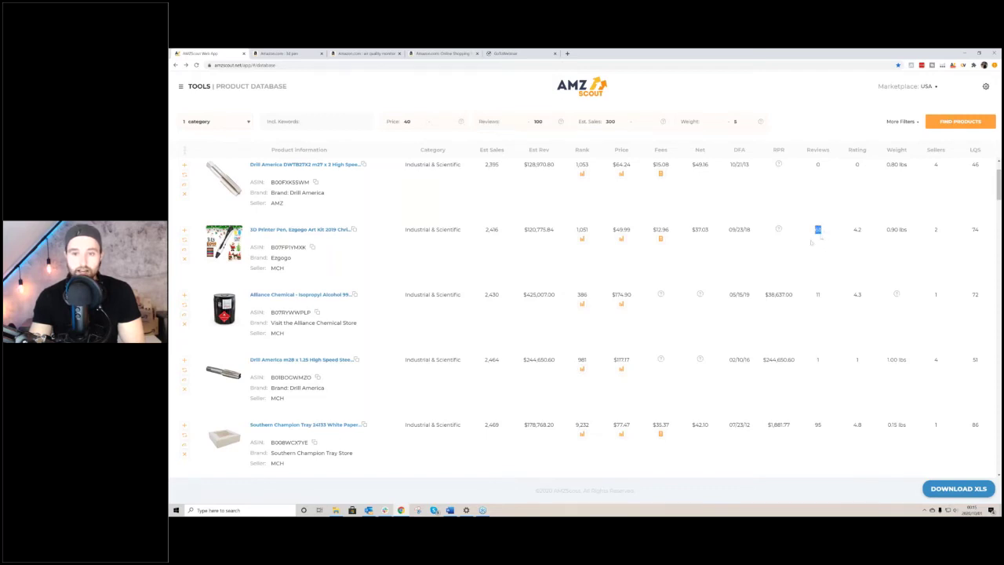
click(820, 244)
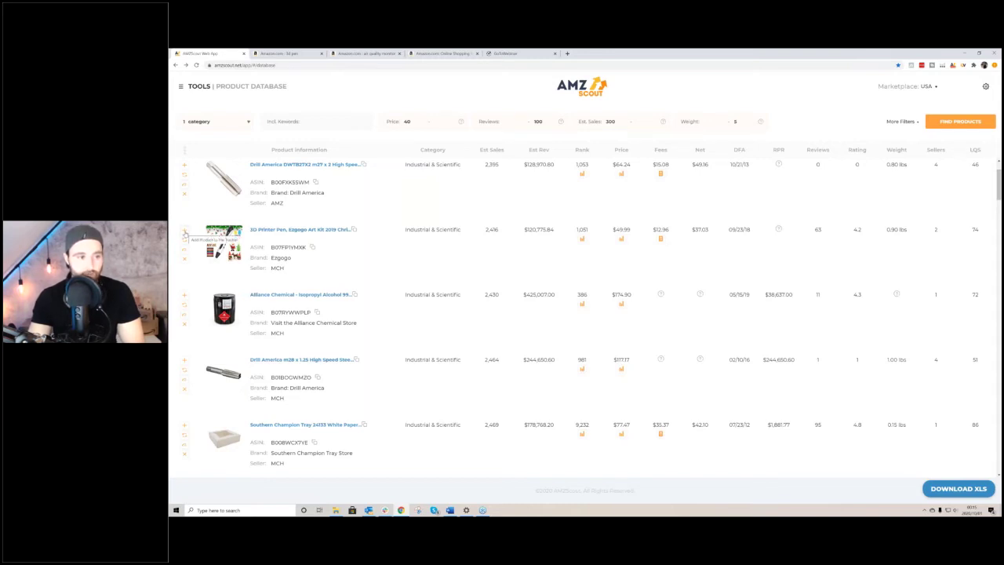
- Browse further product results and check the review count of the GEKKA wall-mounted infrared forehead thermometer
scroll(236, 224, down, 2)
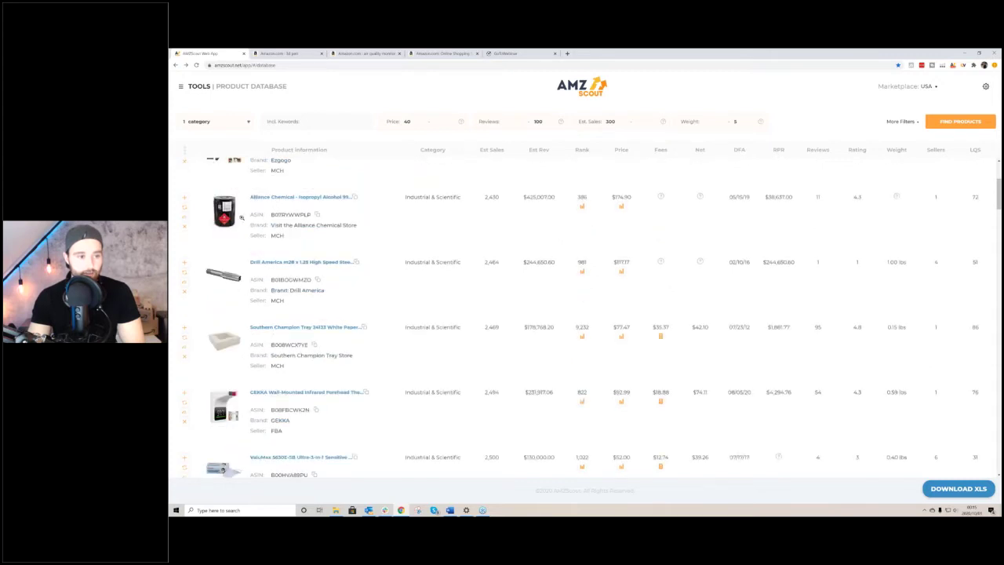
scroll(247, 220, down, 2)
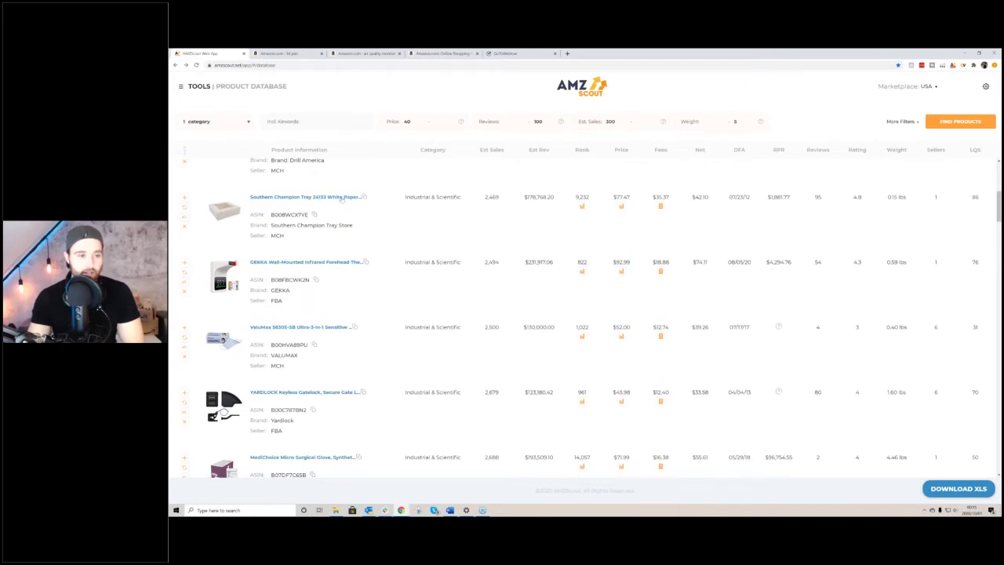
scroll(349, 200, down, 4)
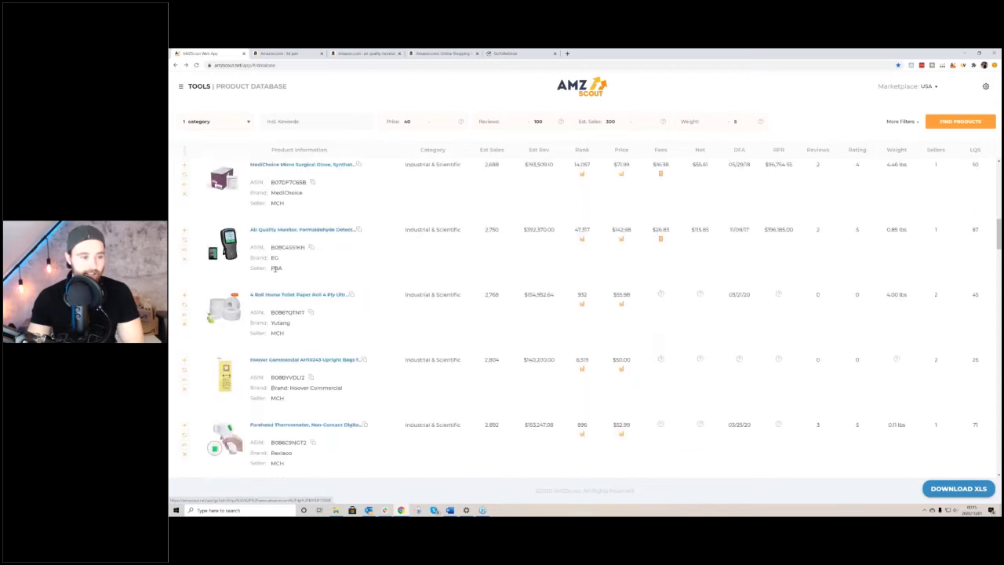
scroll(275, 268, down, 1)
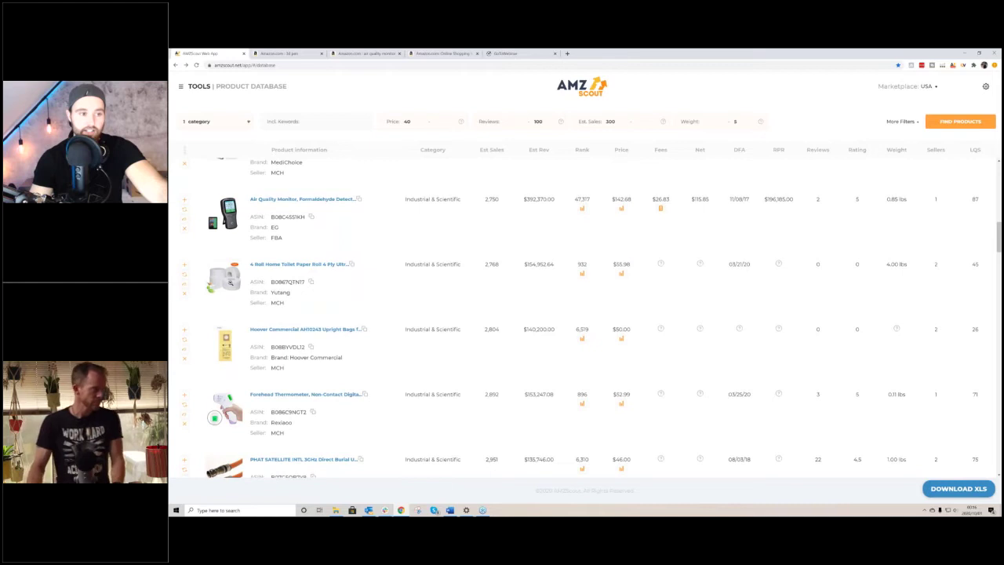
scroll(224, 379, up, 2)
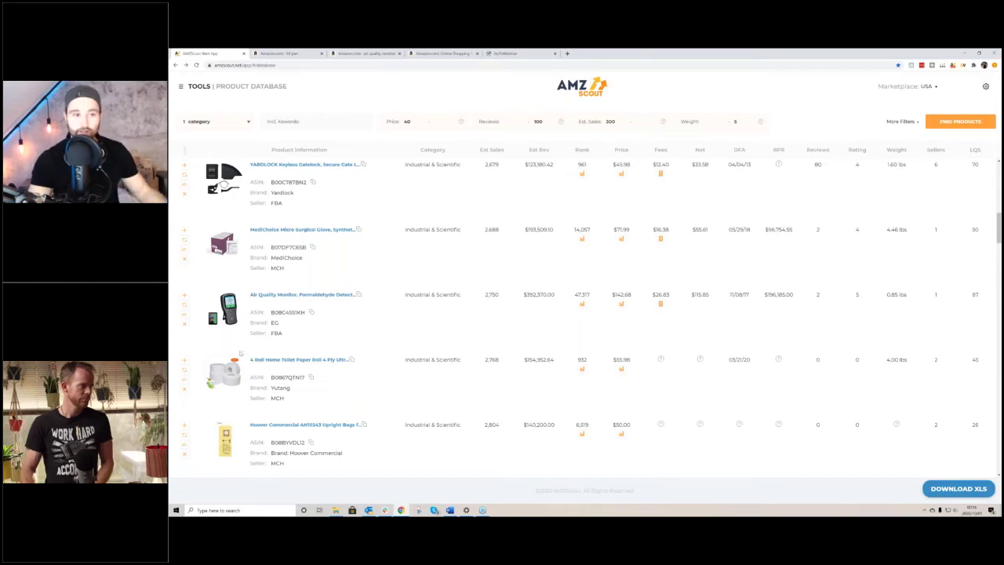
scroll(238, 337, up, 3)
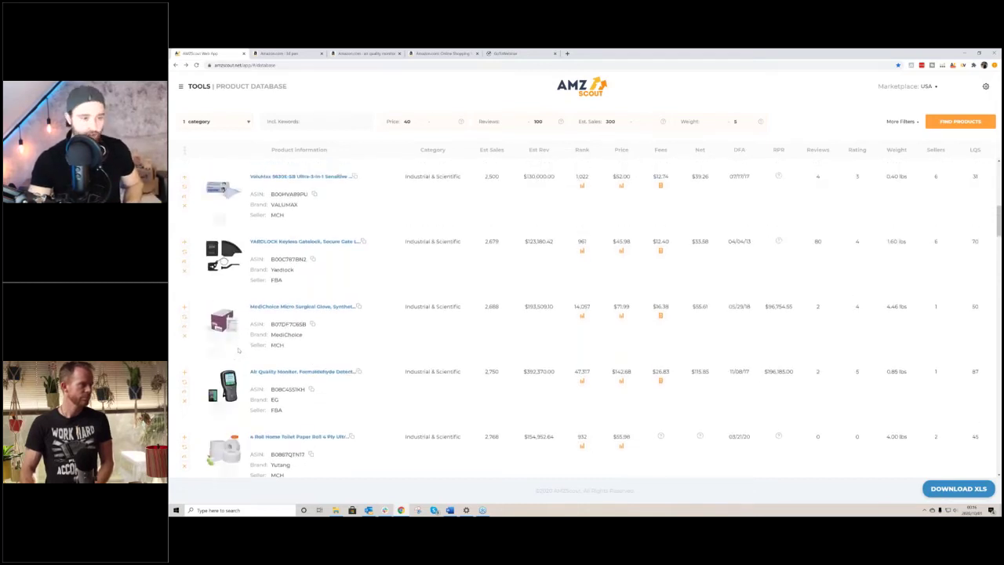
scroll(234, 322, up, 10)
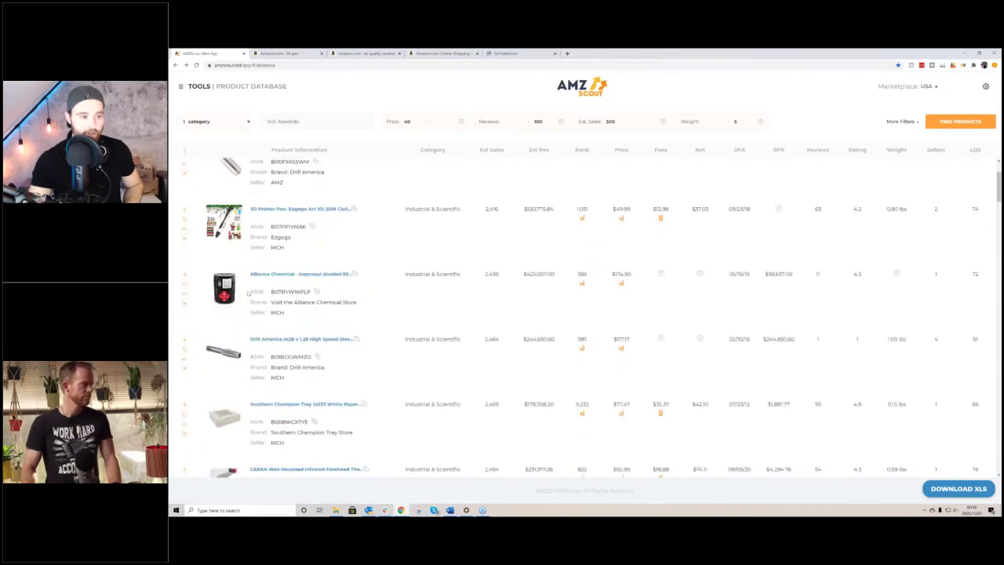
scroll(250, 294, down, 5)
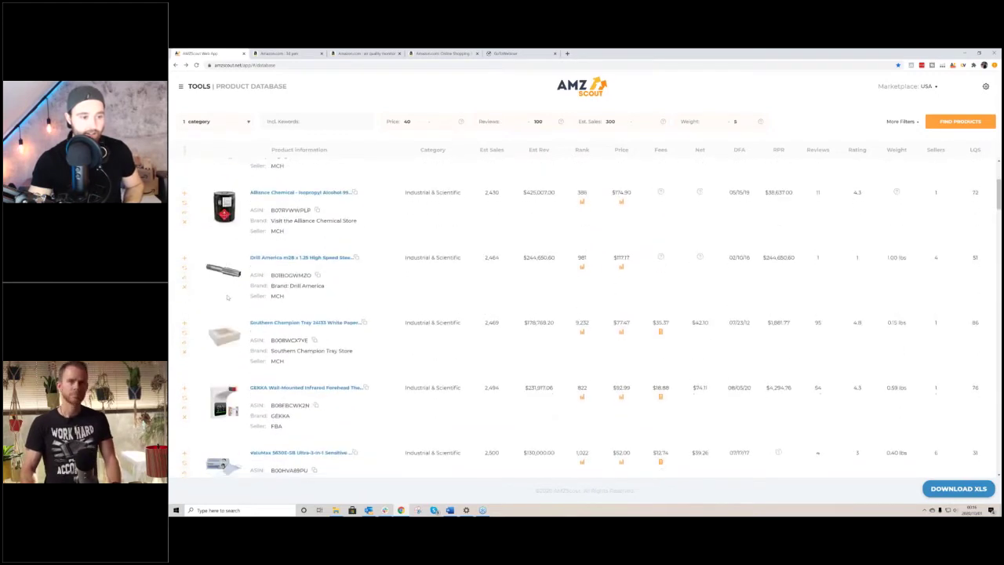
scroll(249, 271, down, 1)
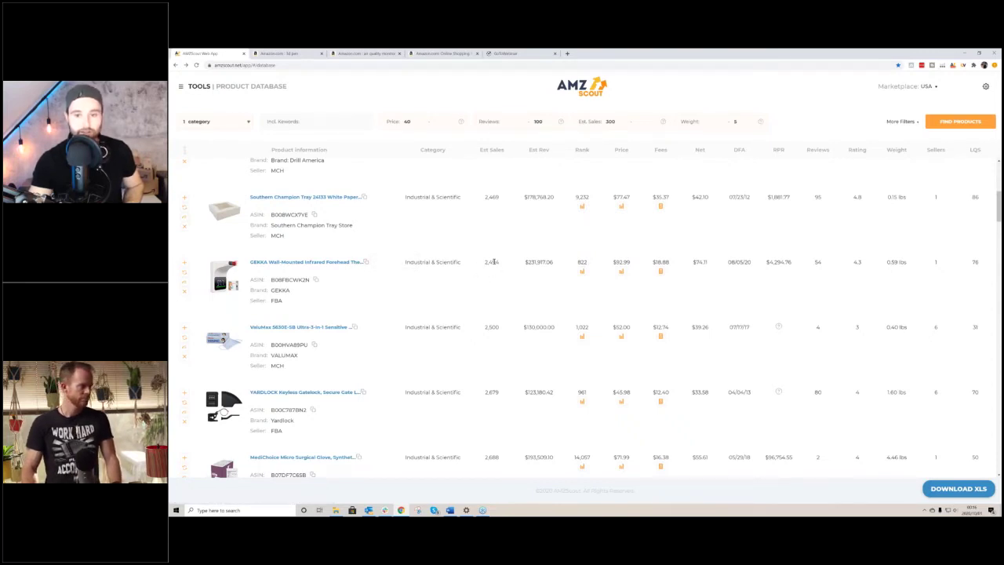
double_click(818, 262)
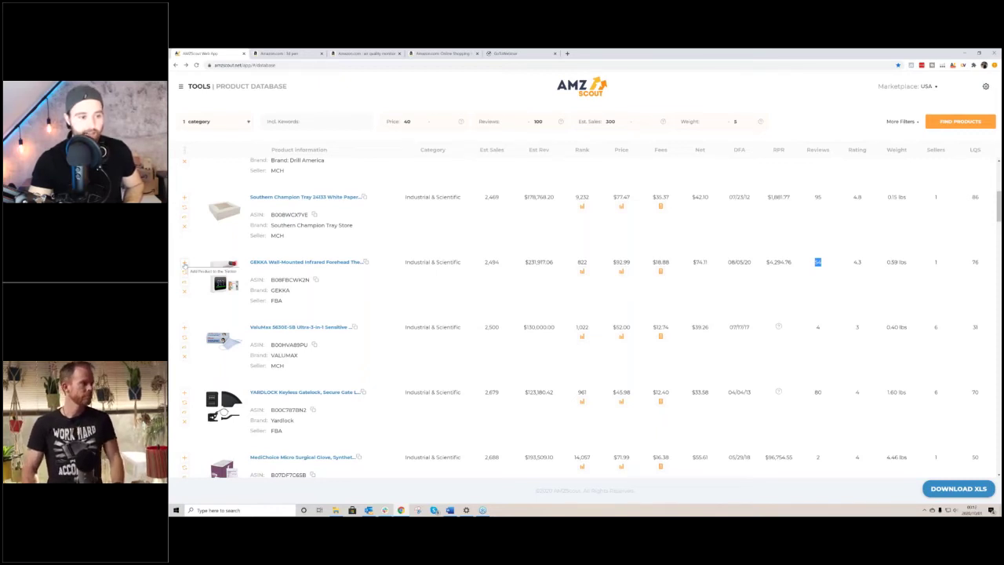
- Review the products listed after the thermometer and check the estimated sales of the EG air quality monitor
scroll(189, 267, down, 3)
scroll(204, 267, up, 2)
scroll(222, 219, down, 1)
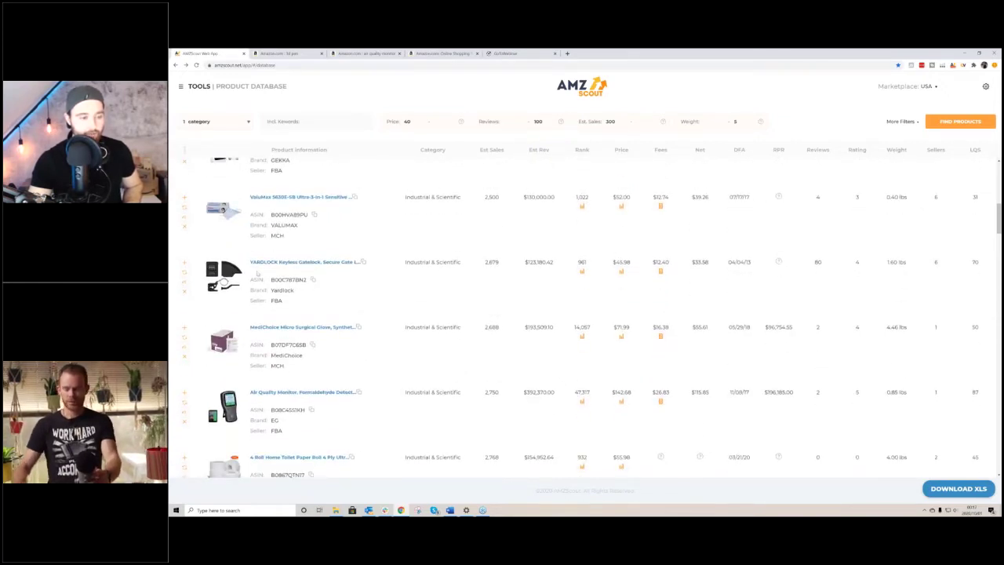
scroll(232, 282, down, 1)
scroll(236, 232, up, 1)
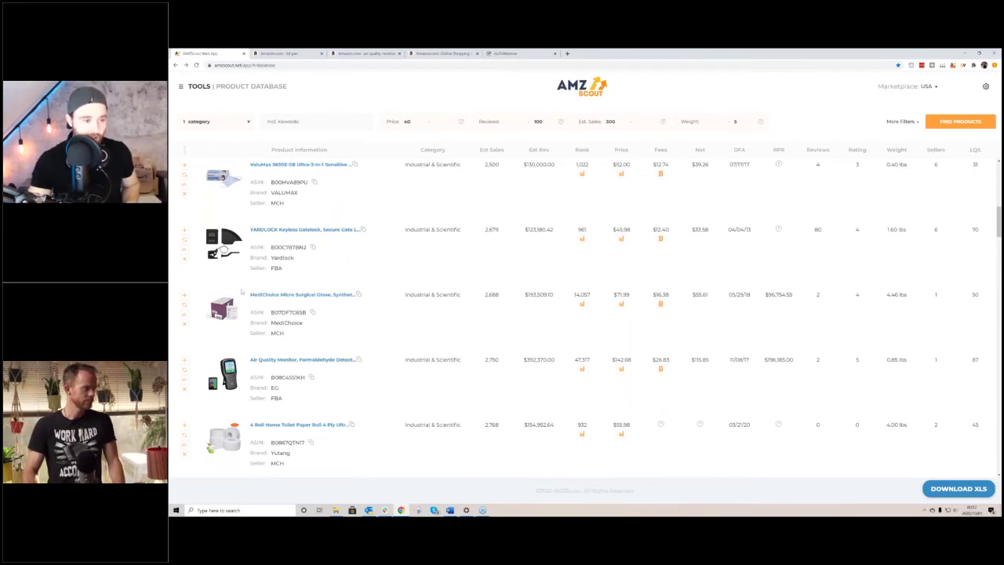
scroll(267, 287, down, 1)
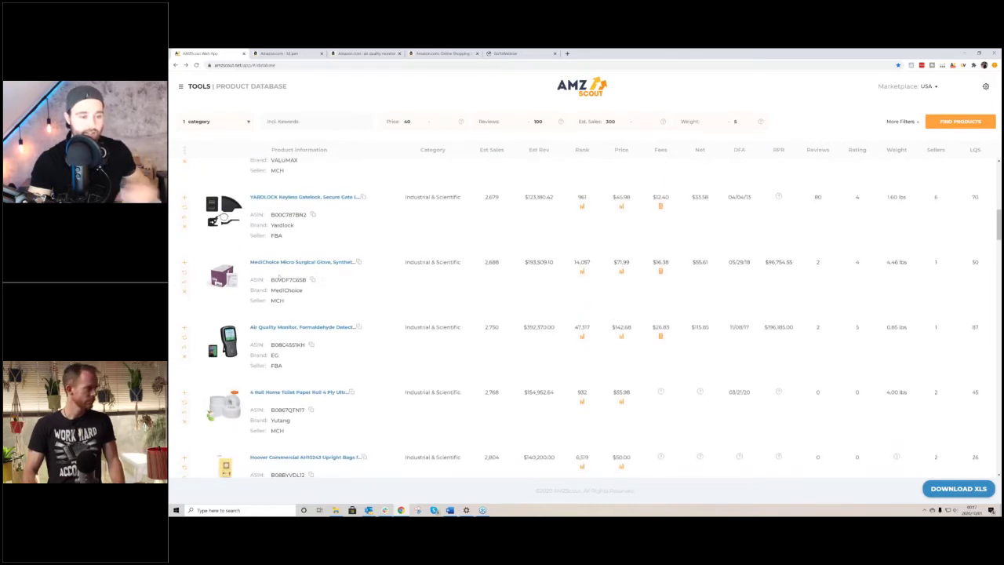
scroll(269, 274, down, 1)
scroll(269, 274, down, 1)
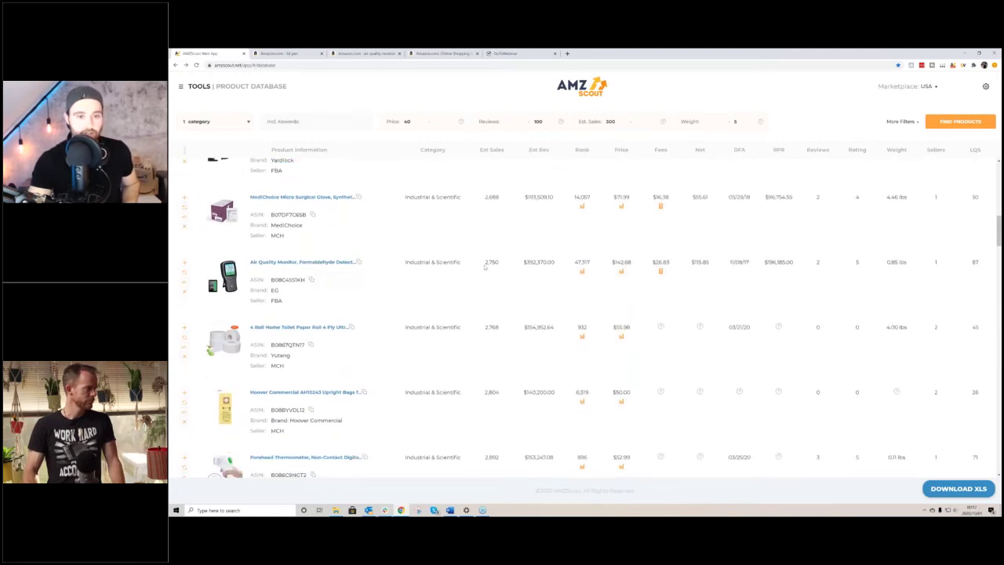
drag(485, 263, 500, 264)
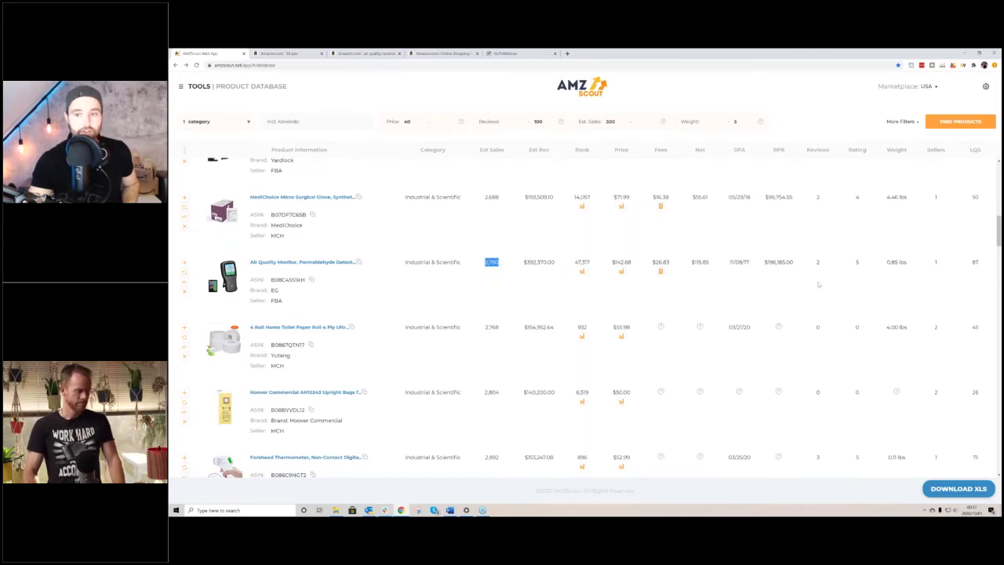
- Check the review count of the EG air quality monitor
drag(826, 264, 814, 265)
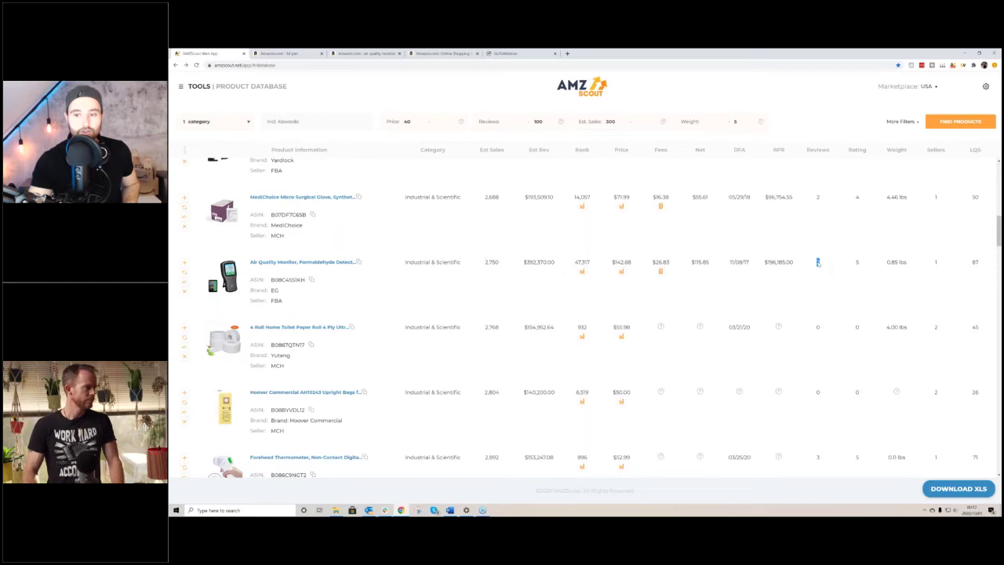
click(823, 282)
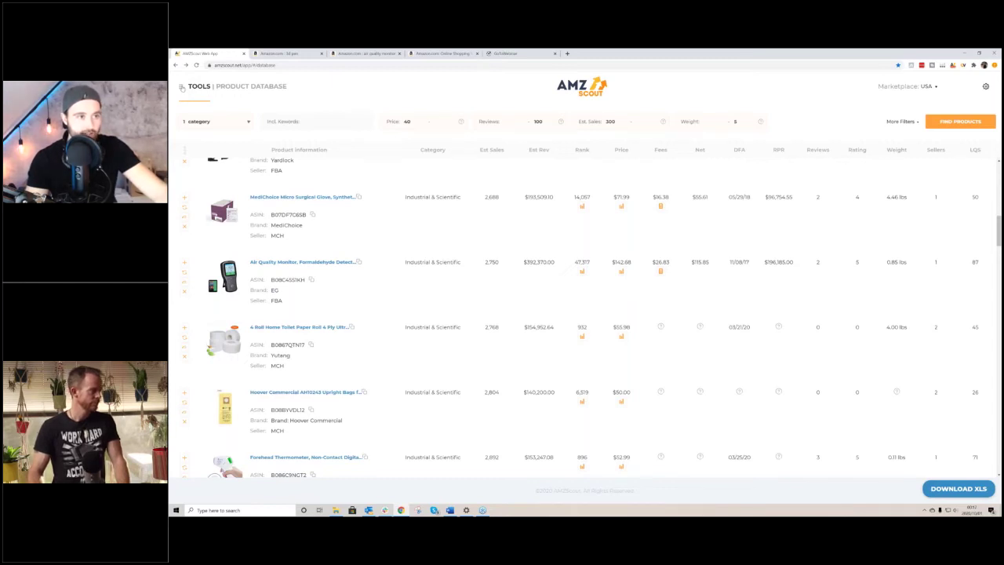
- Switch to the Product Tracker and look through the tracked products' inventory, average price, rank, daily sales and revenue
click(182, 87)
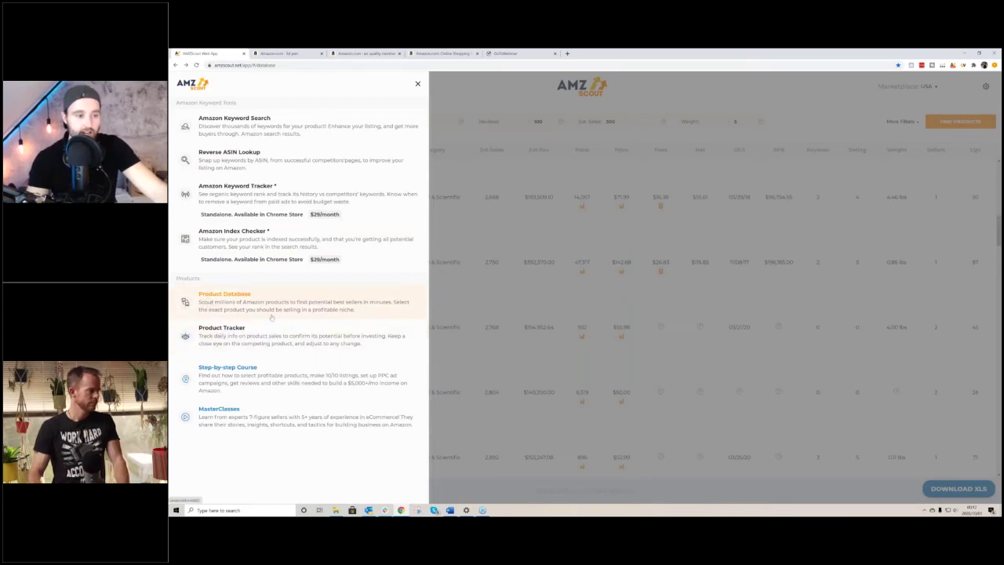
click(224, 335)
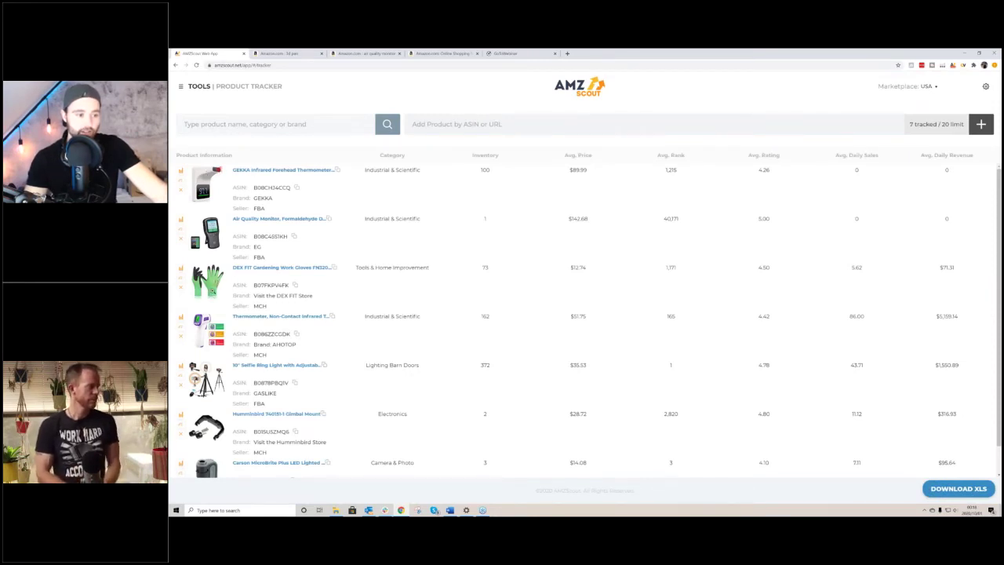
scroll(207, 283, down, 1)
scroll(208, 282, up, 1)
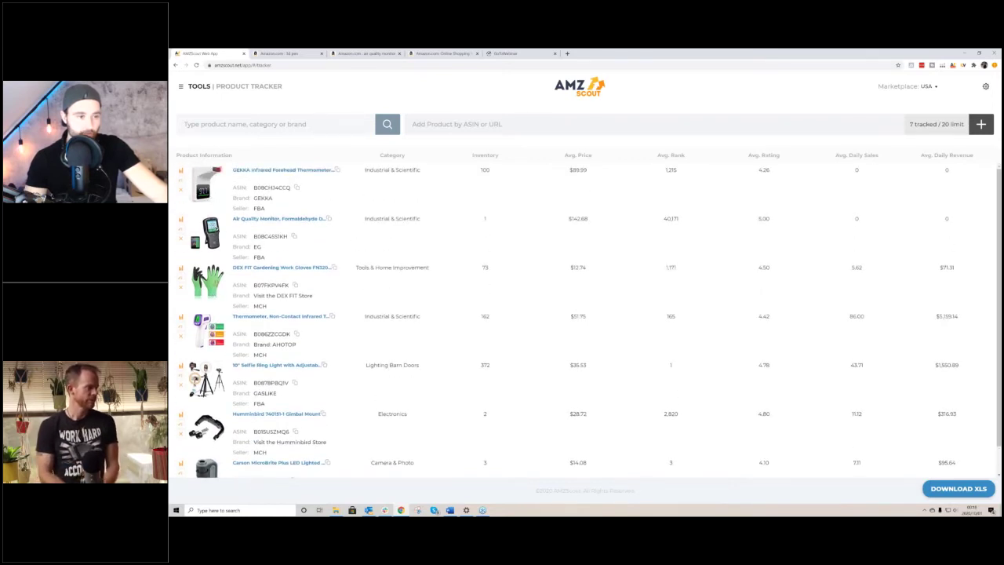
scroll(227, 285, down, 1)
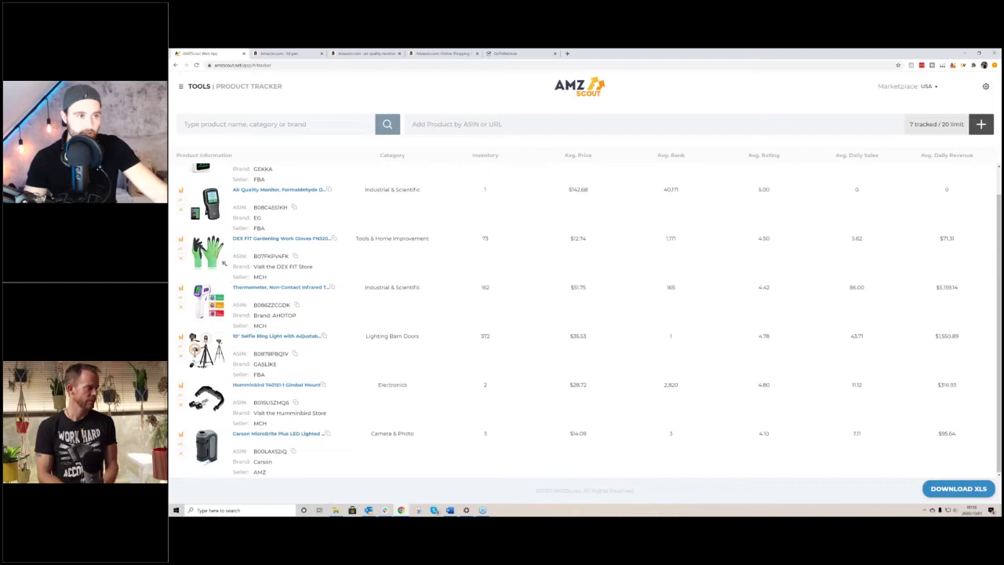
scroll(227, 285, up, 1)
- Return to the Product Database and try to add the Ezgogo 3D printer pen to the tracked products
click(181, 89)
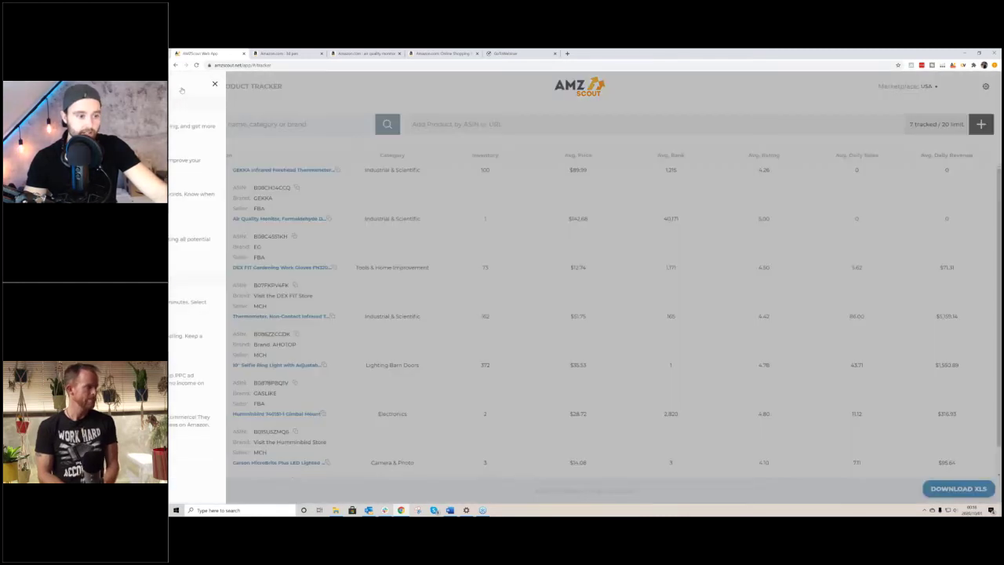
click(235, 303)
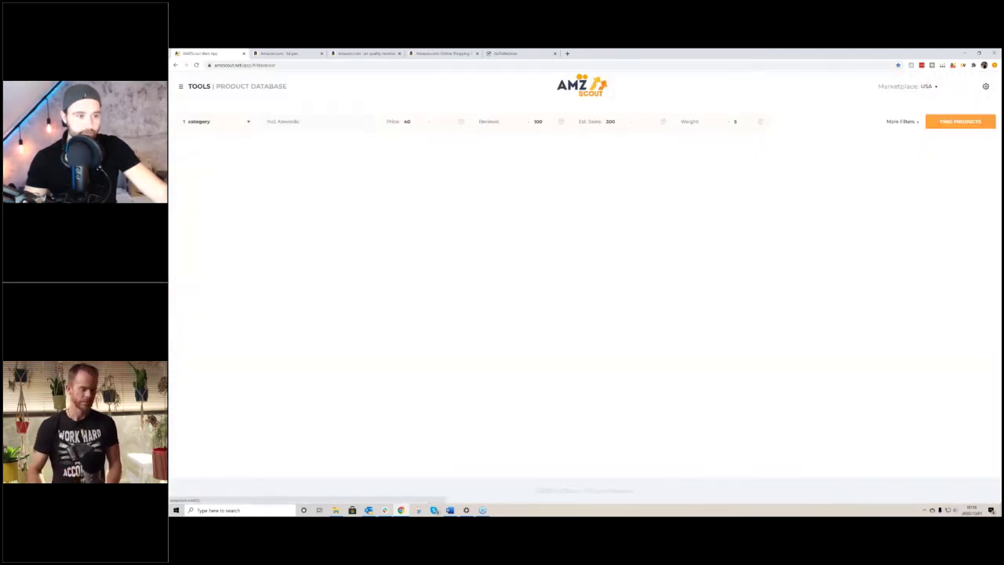
click(186, 297)
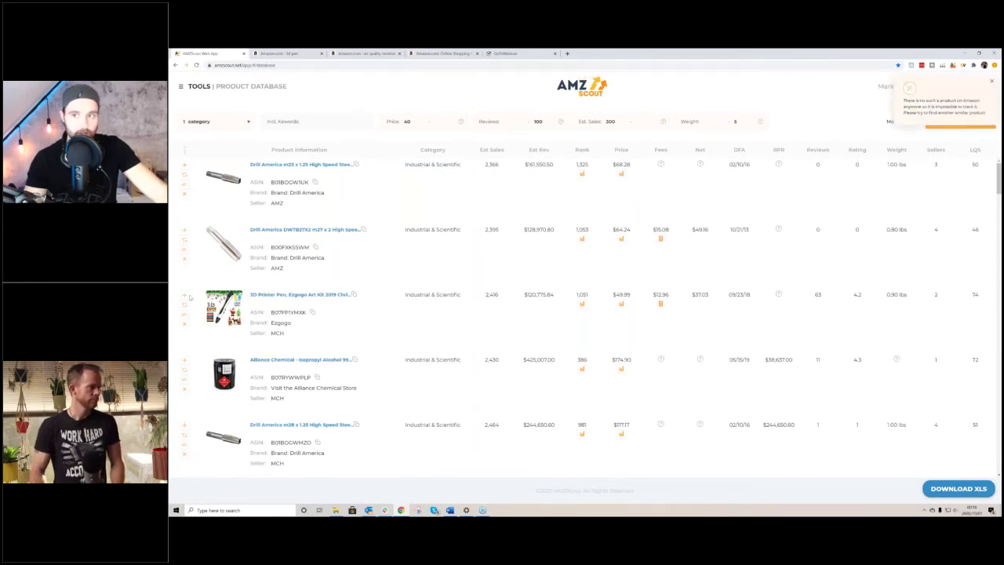
click(187, 296)
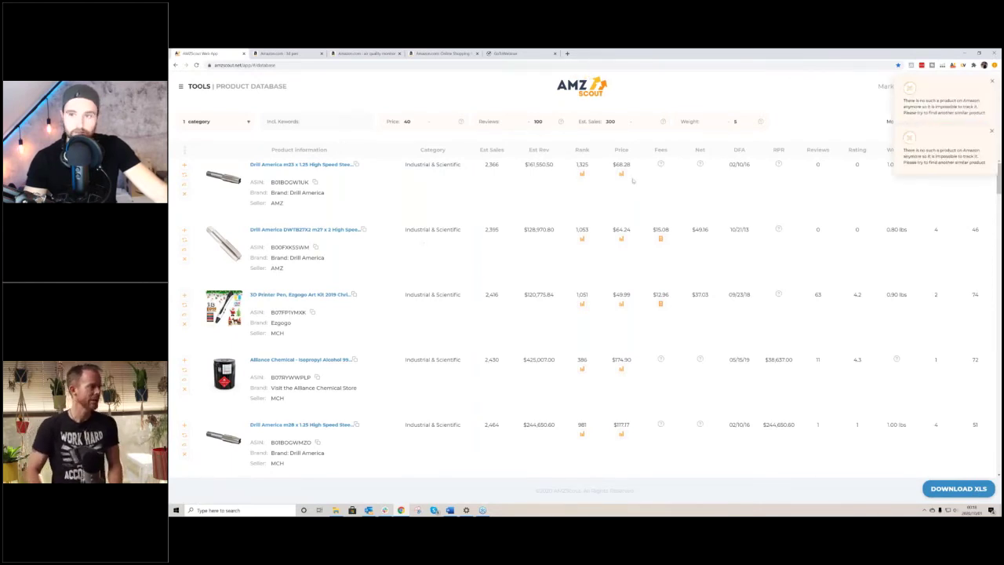
click(910, 139)
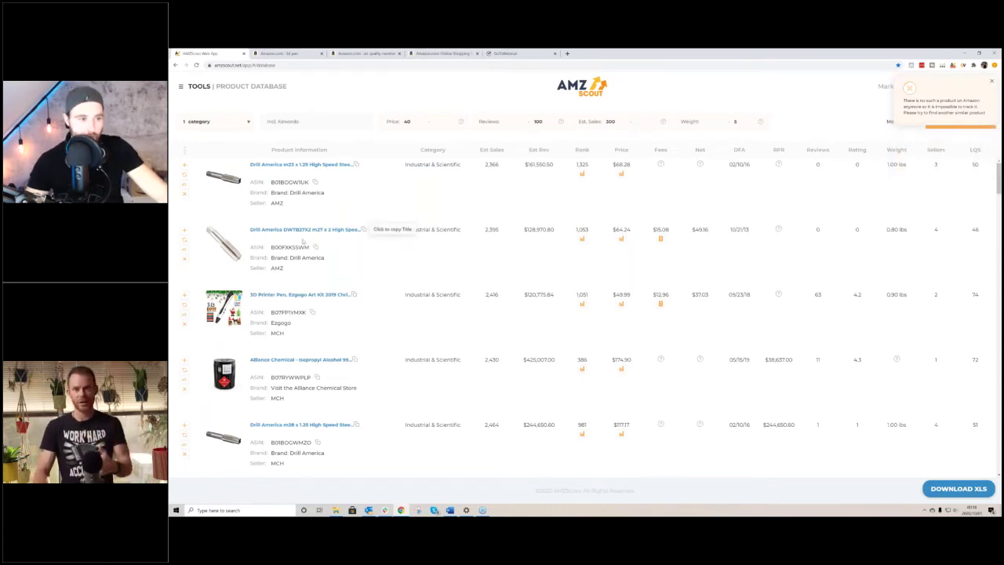
- Find the GeekSpark 3D Pen further down the results and try to add it to the tracked products
scroll(309, 260, down, 10)
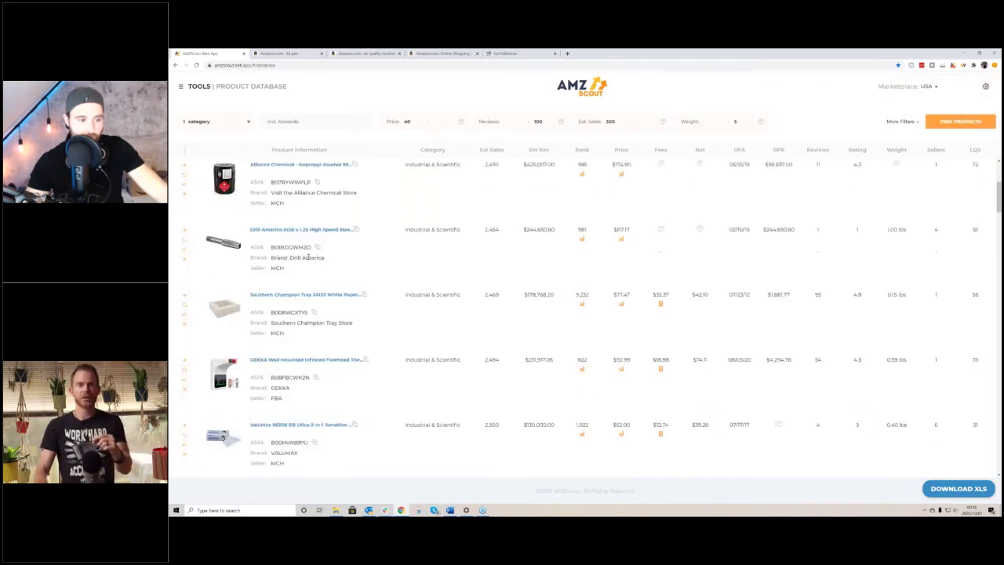
scroll(308, 260, down, 8)
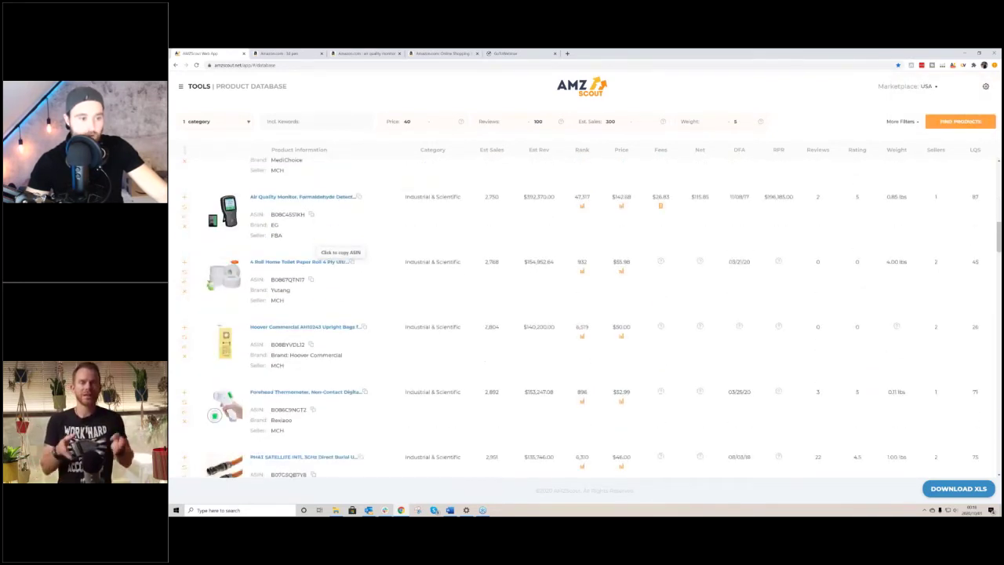
scroll(300, 271, down, 2)
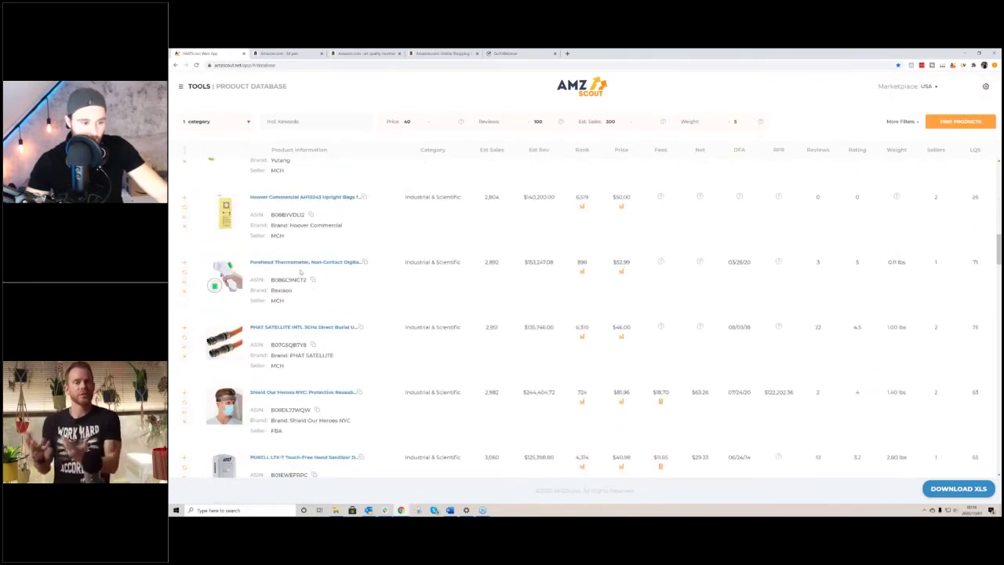
scroll(300, 271, down, 3)
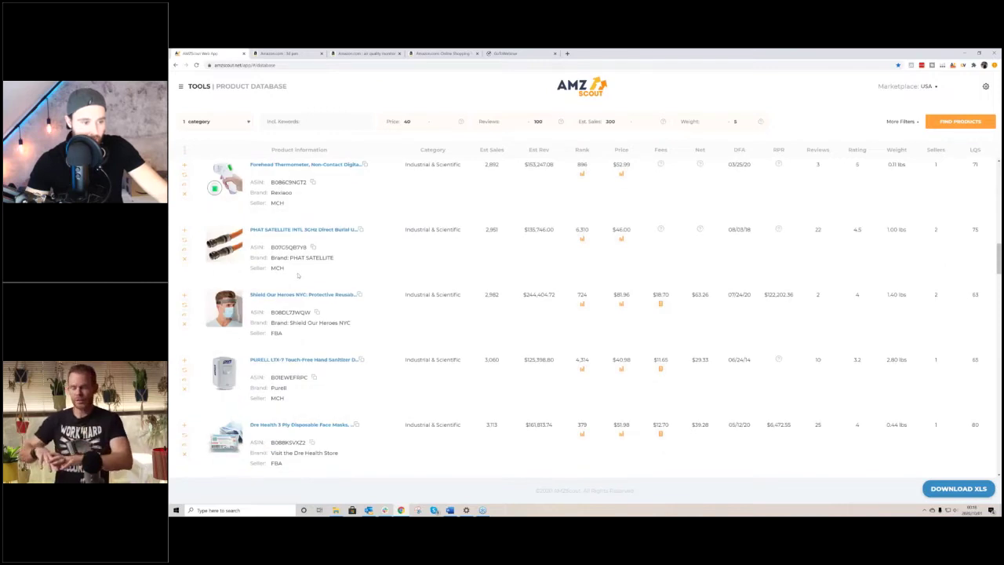
scroll(297, 275, down, 15)
scroll(297, 279, down, 15)
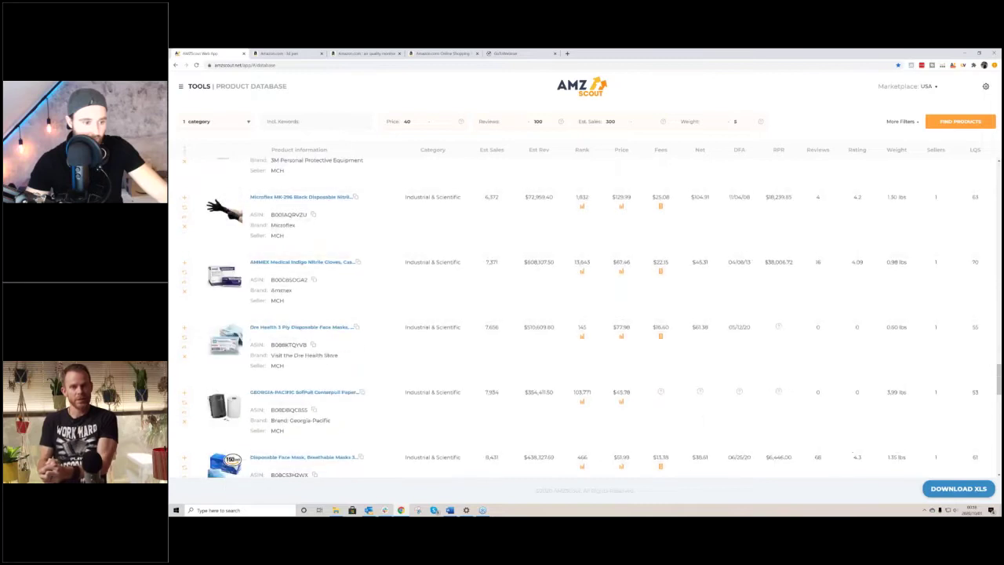
scroll(186, 296, down, 5)
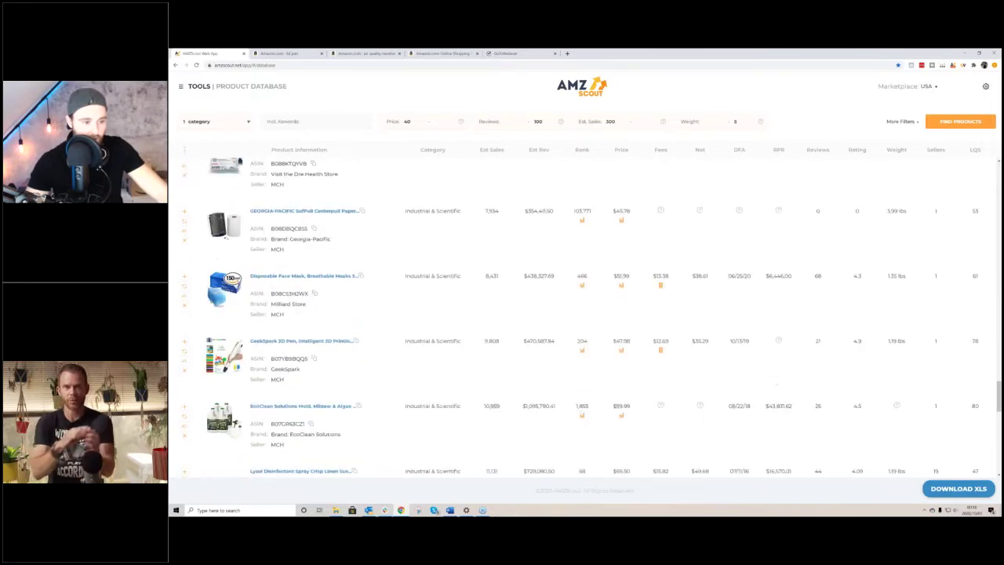
click(186, 296)
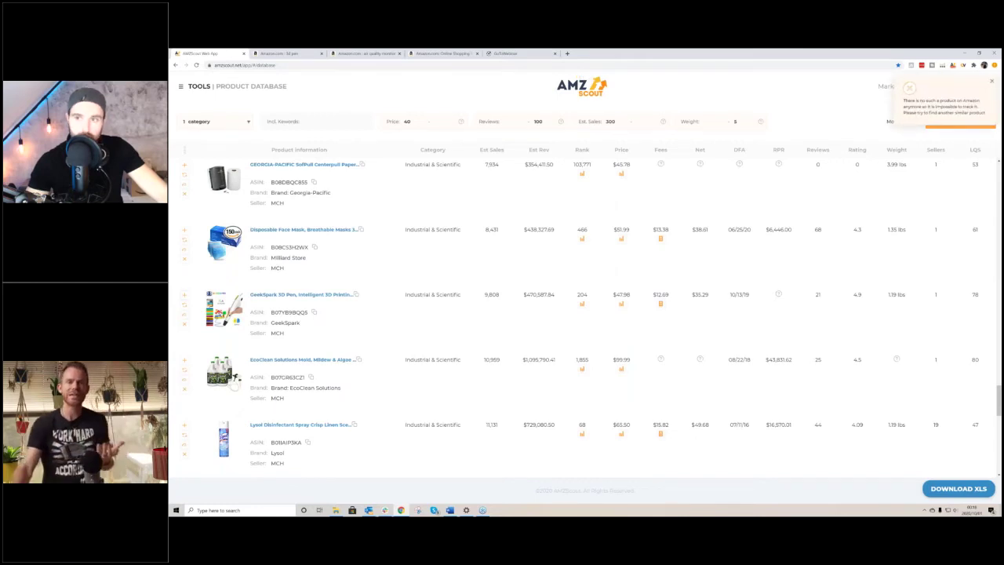
- Look through the further product results for other items worth tracking, comparing product types, brands and estimated sales
scroll(331, 277, down, 10)
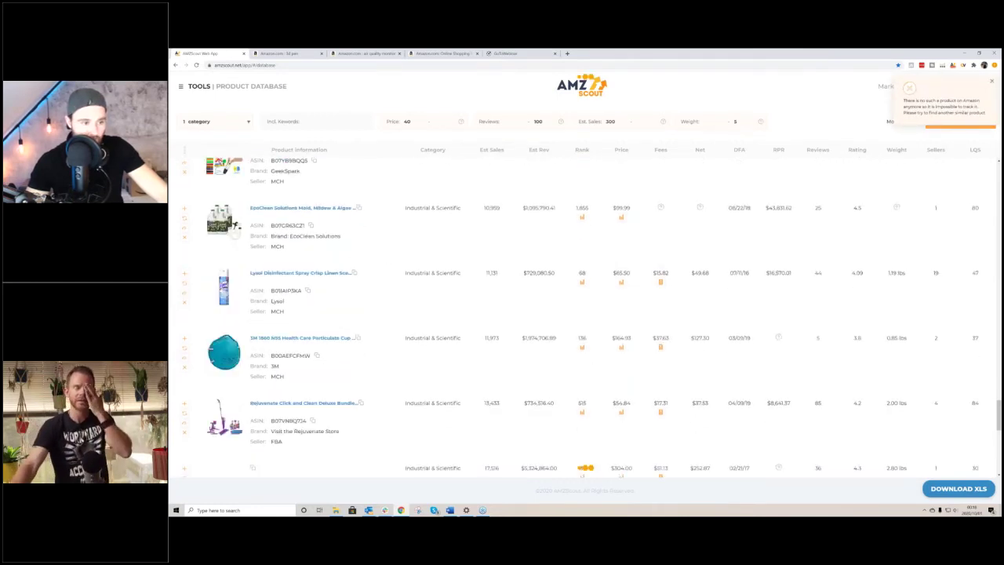
scroll(315, 292, down, 10)
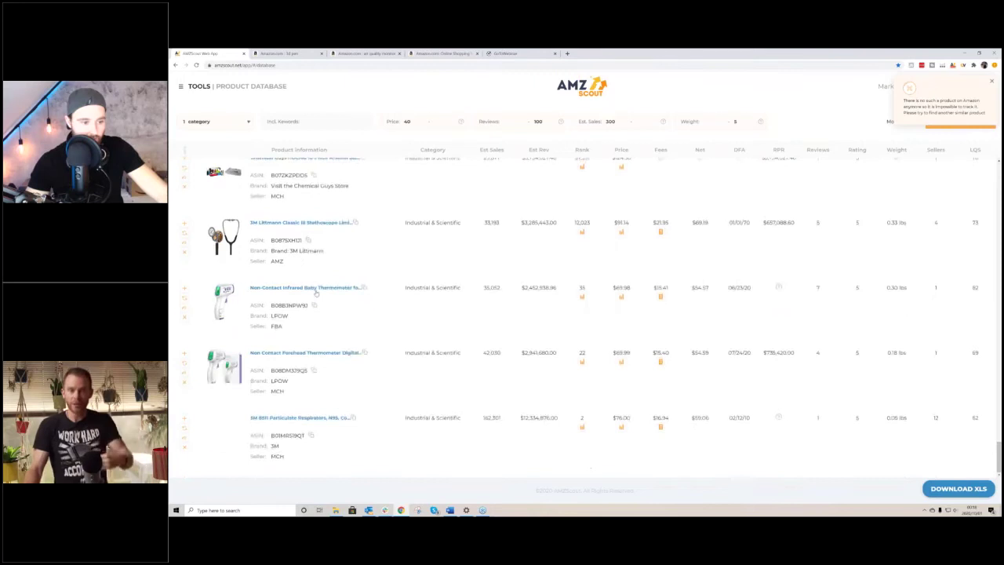
scroll(316, 292, down, 1)
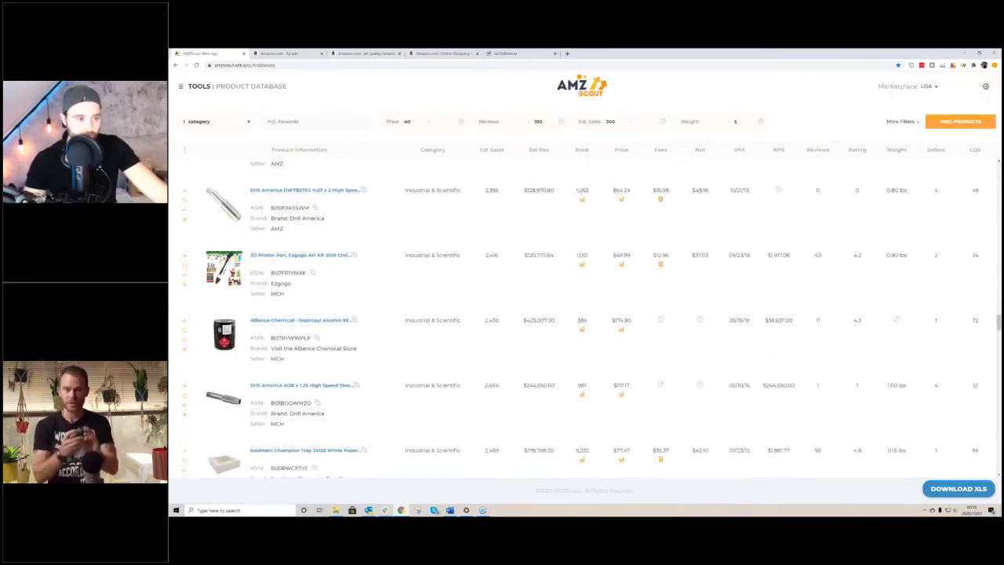
scroll(343, 286, down, 10)
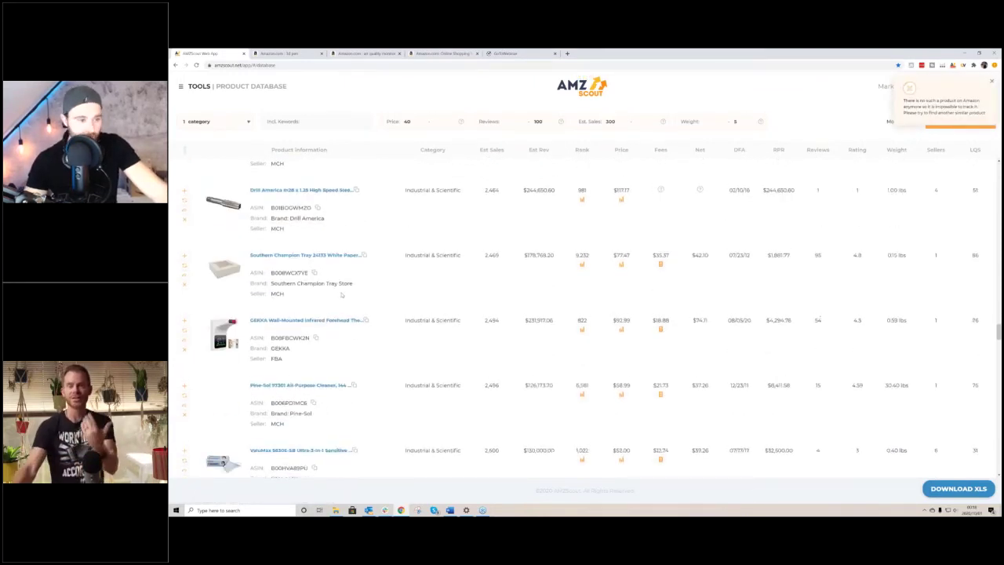
scroll(340, 299, down, 10)
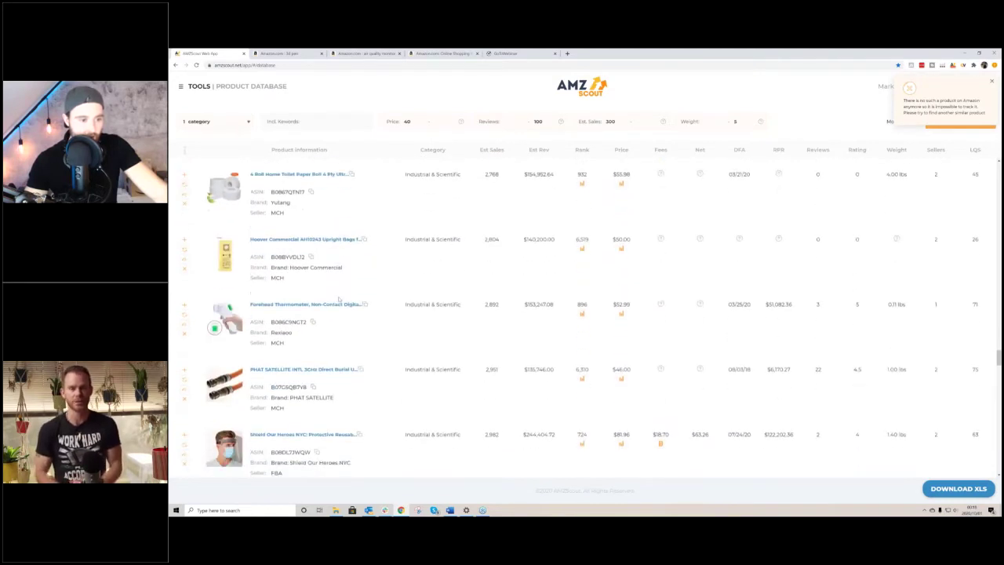
scroll(333, 297, down, 10)
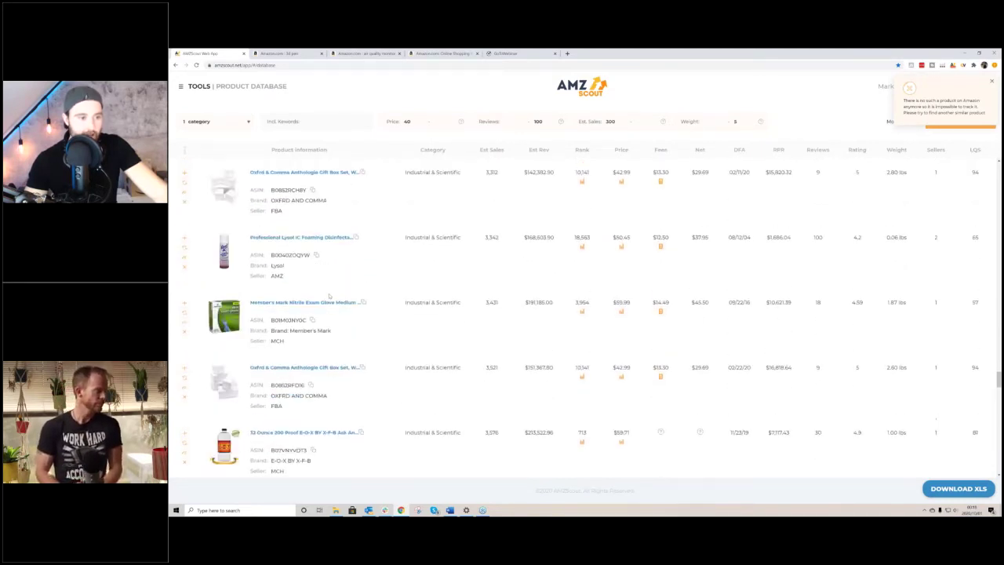
scroll(329, 295, down, 10)
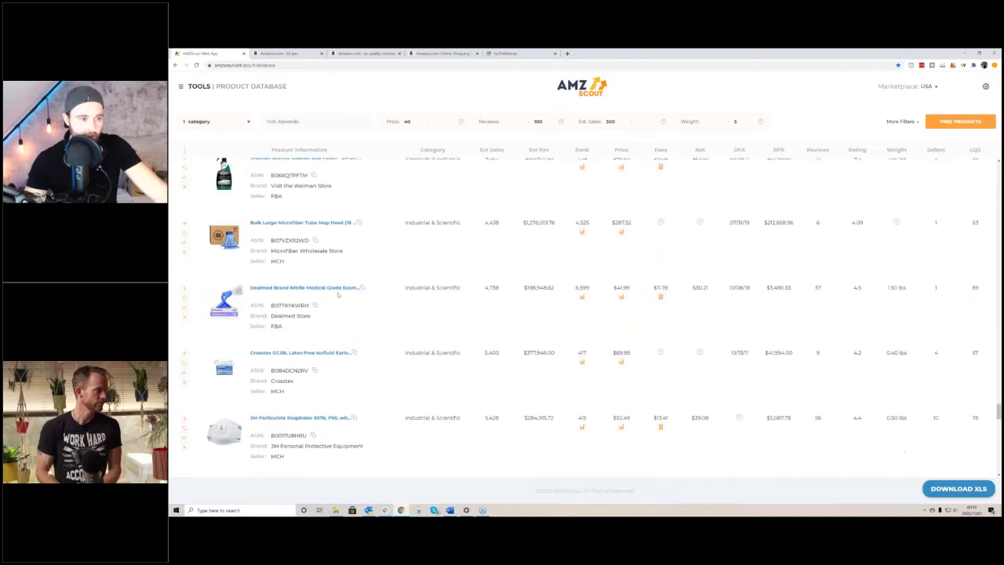
scroll(585, 314, down, 10)
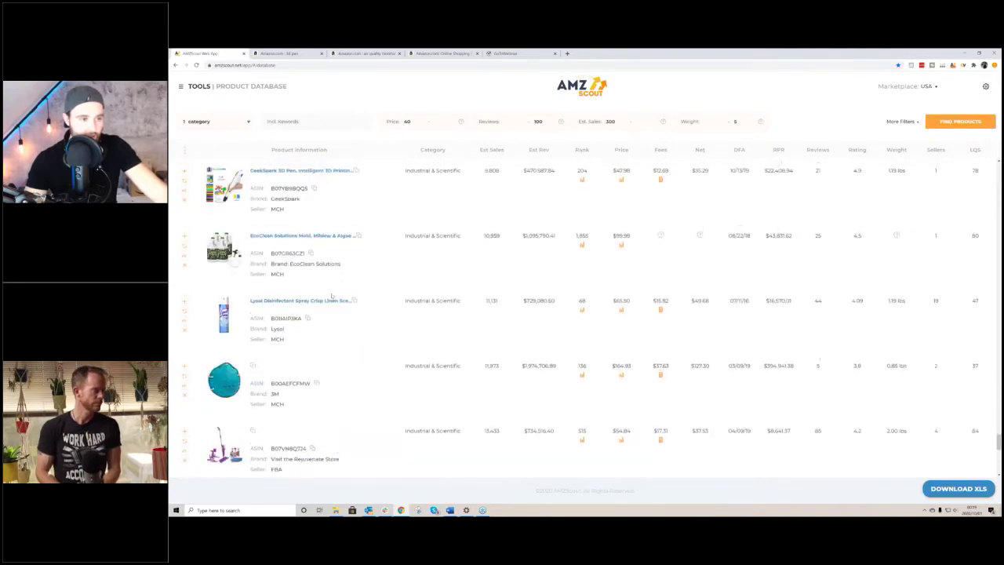
scroll(245, 290, down, 10)
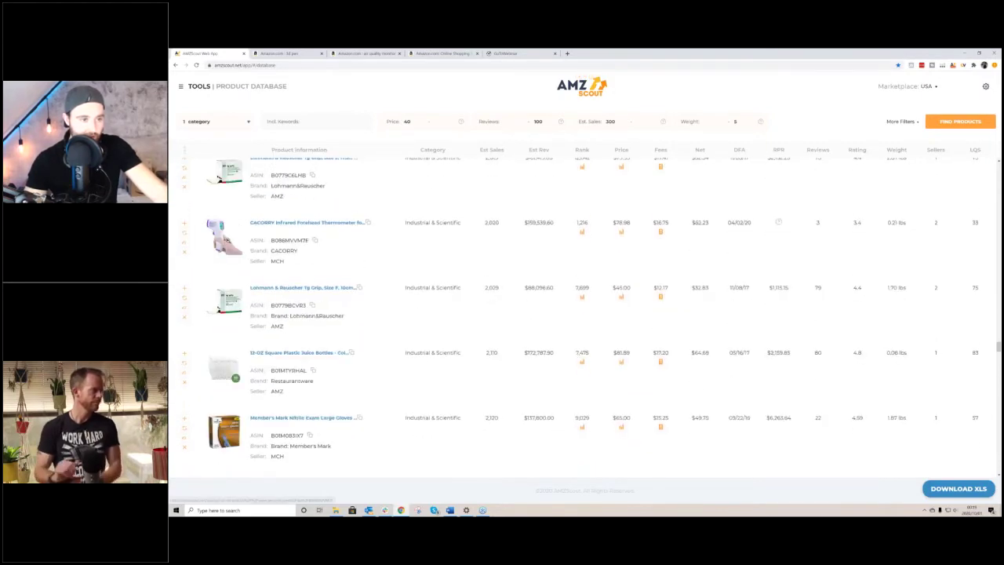
scroll(246, 291, down, 10)
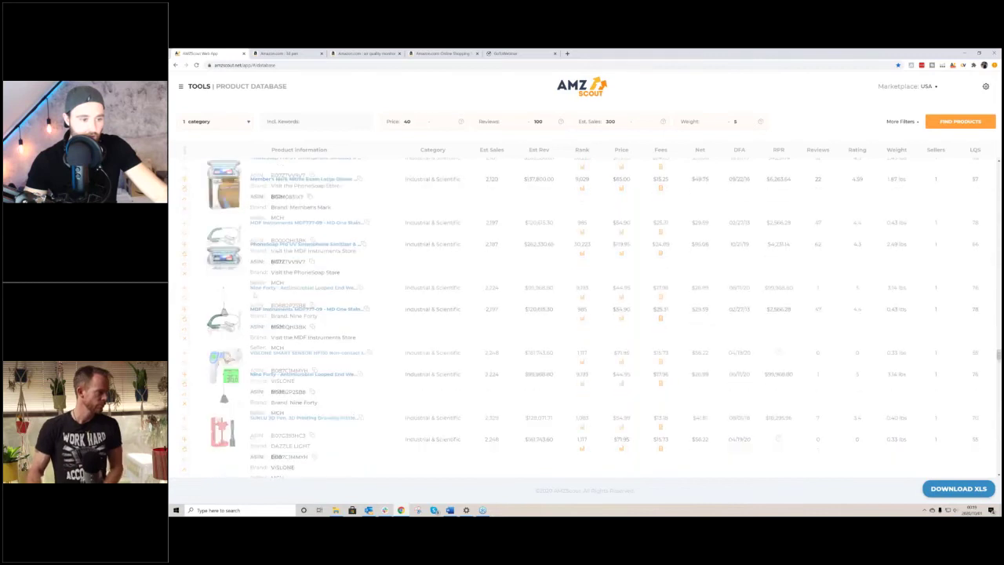
- Find the MIIW 3D Pen for kids in the results and try to add it to the tracked products
scroll(257, 294, up, 6)
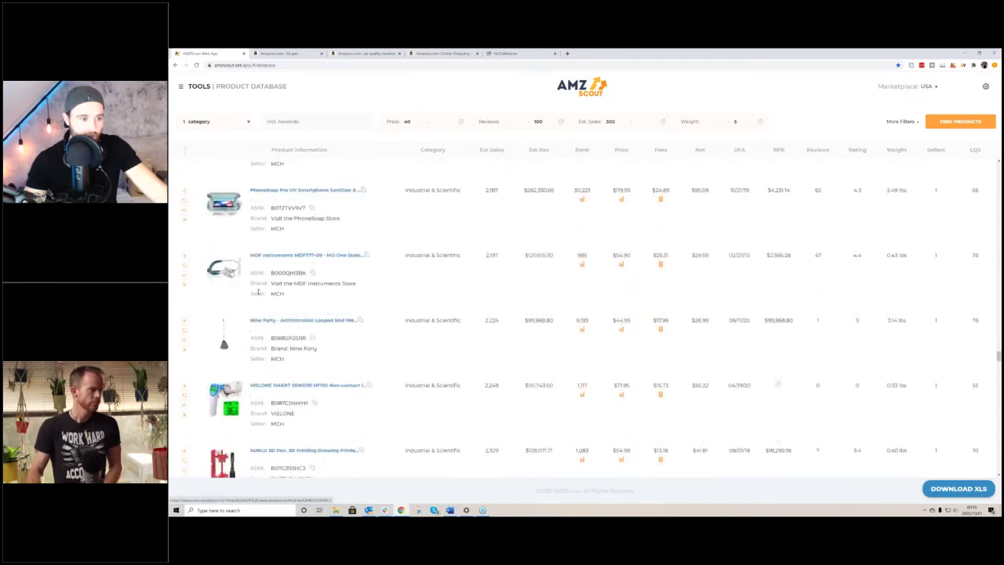
scroll(258, 294, up, 5)
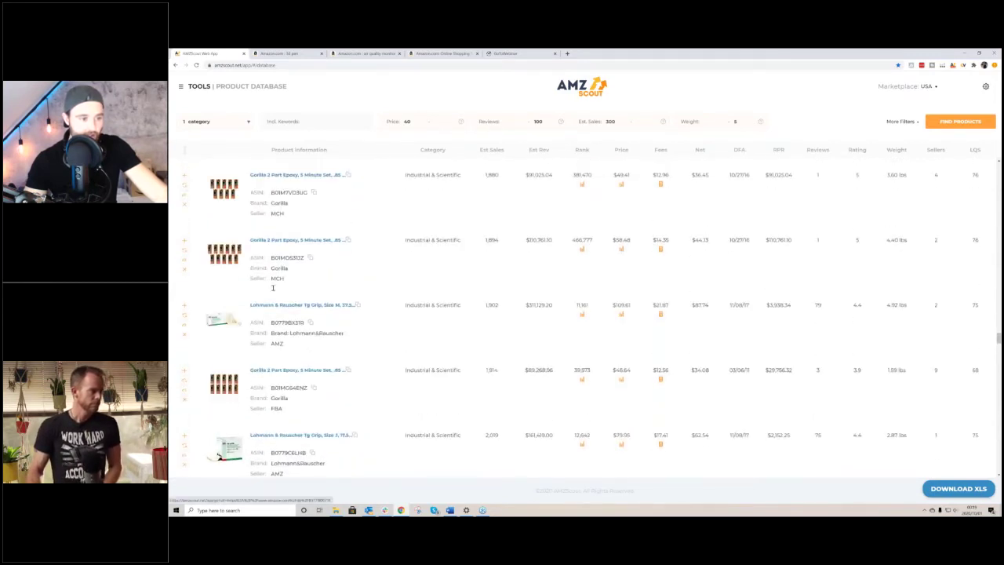
scroll(259, 295, down, 6)
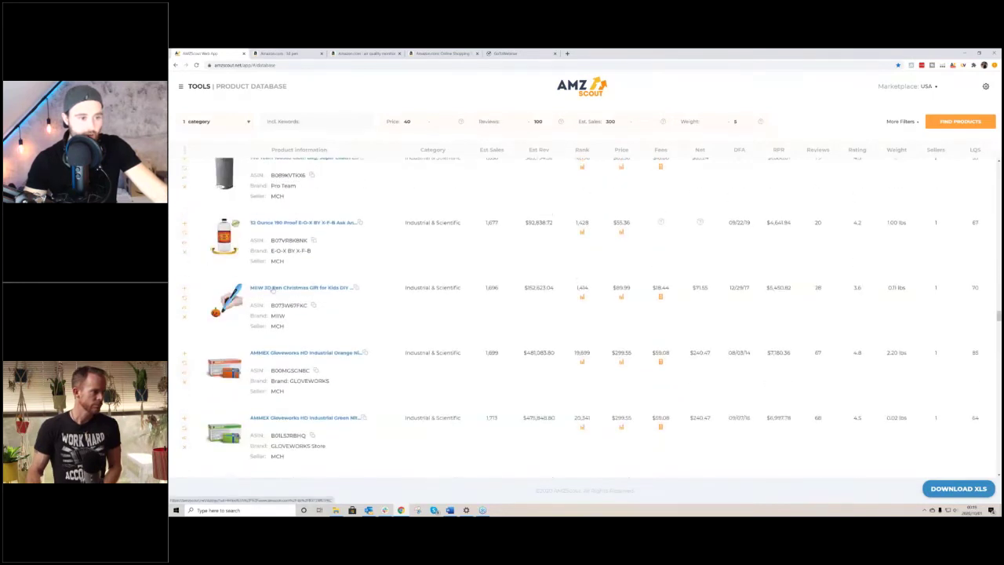
scroll(315, 297, down, 3)
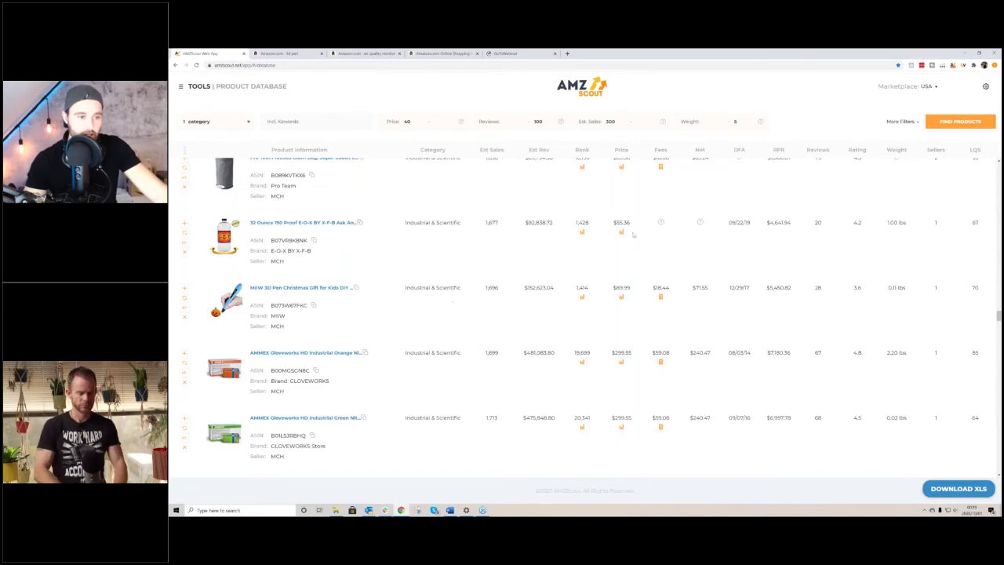
click(185, 290)
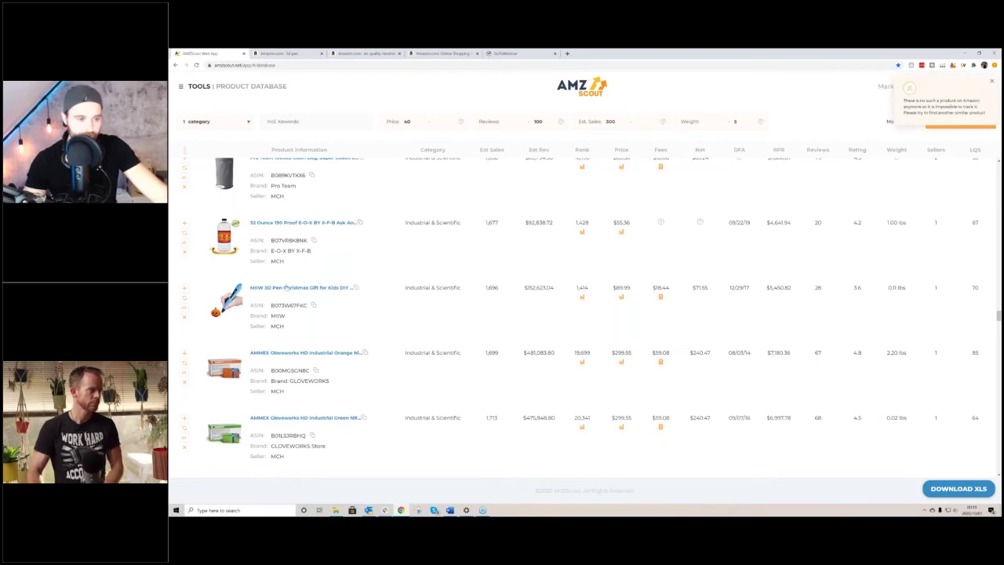
- Open the Product Tracker and copy the ASIN of the GEKKA infrared forehead thermometer
scroll(288, 285, up, 2)
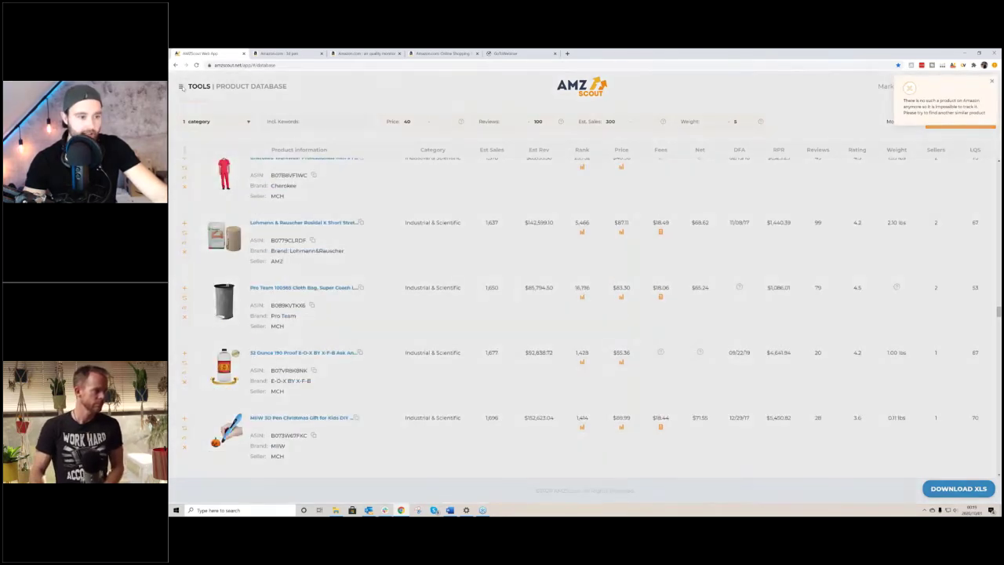
click(181, 86)
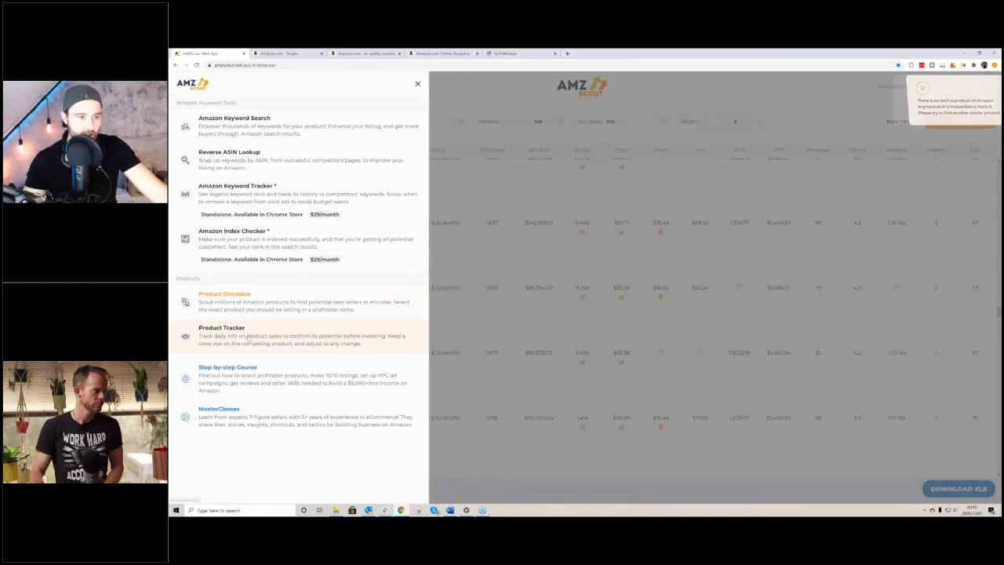
click(198, 328)
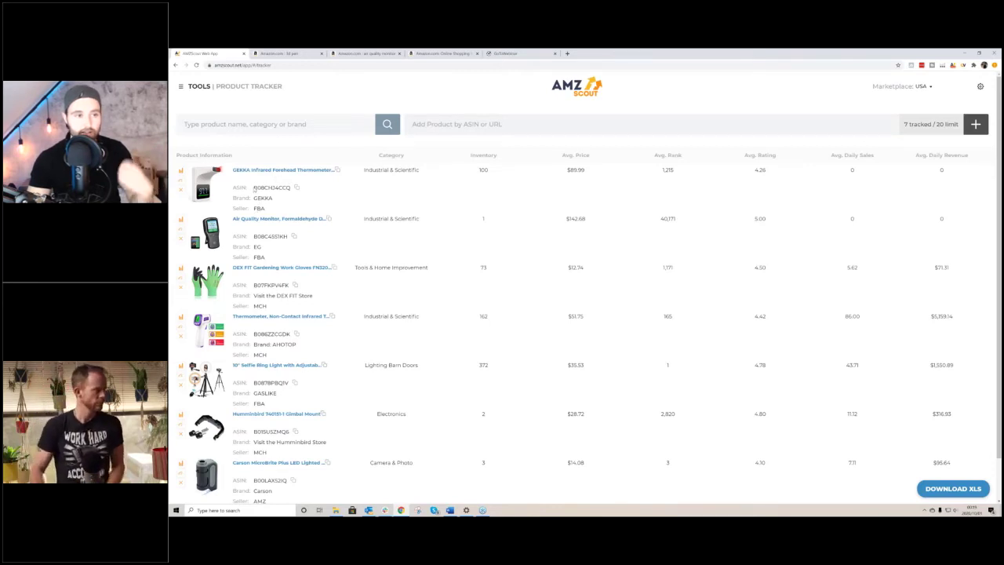
drag(254, 188, 289, 187)
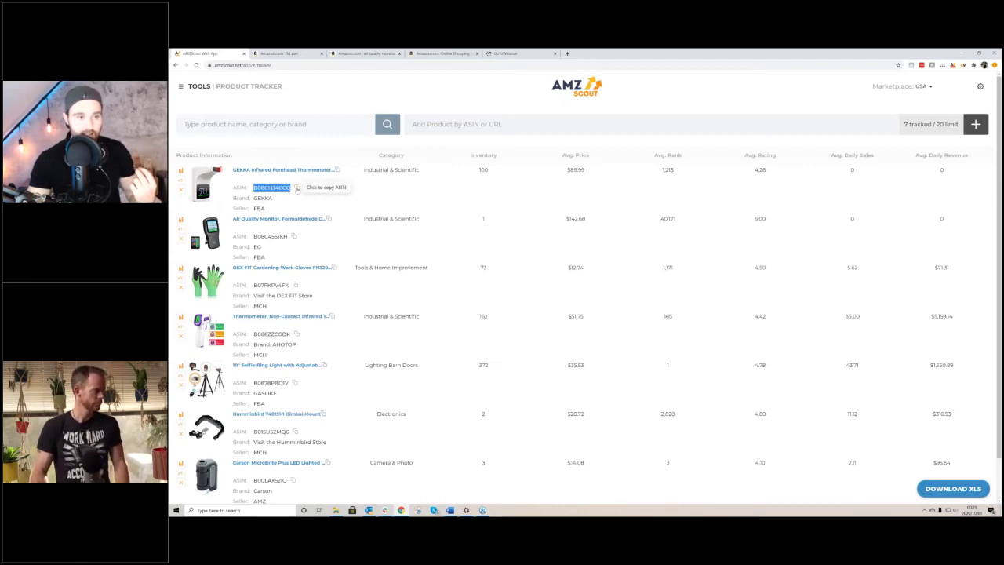
right_click(285, 187)
click(303, 195)
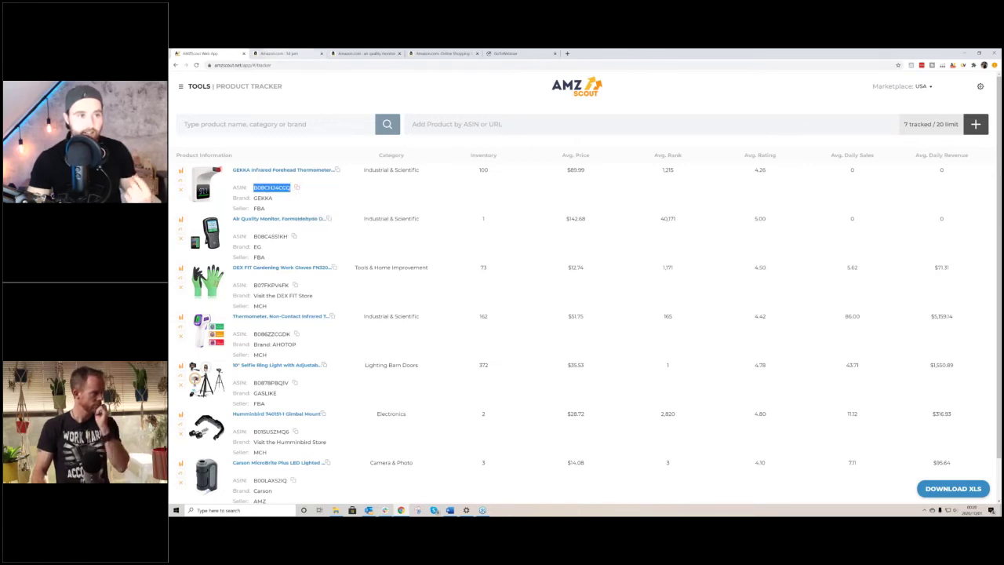
- Run a Reverse ASIN Lookup on the copied GEKKA thermometer ASIN, B08CHJ4CCQ, and check what the Relevance Score column shows
click(182, 88)
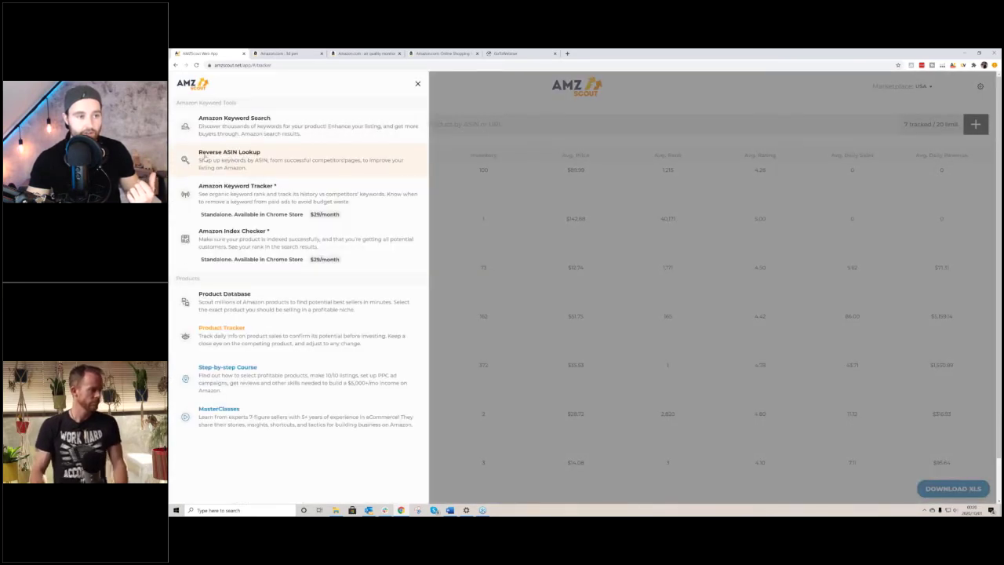
click(241, 157)
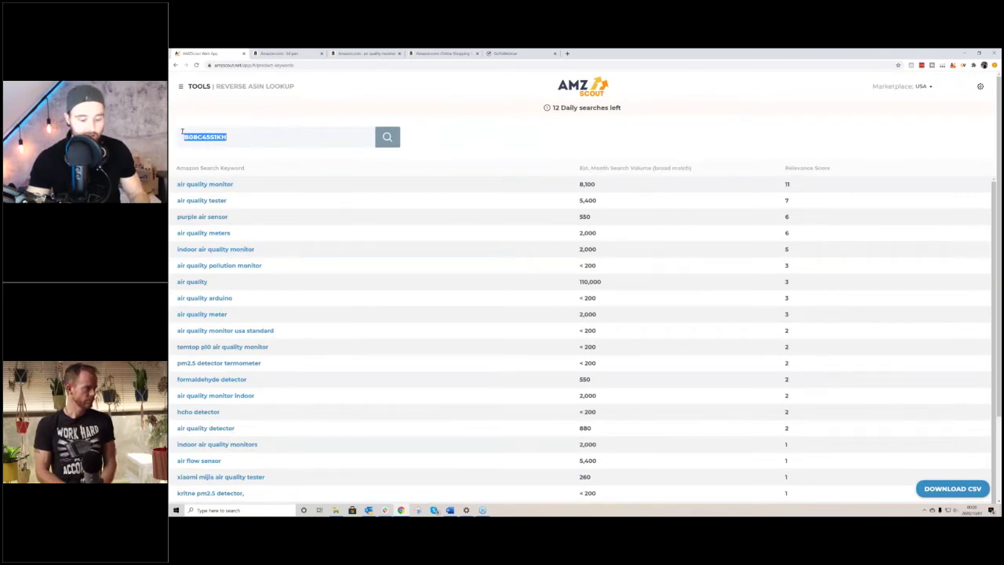
key(BackSpace)
key(ctrl+v)
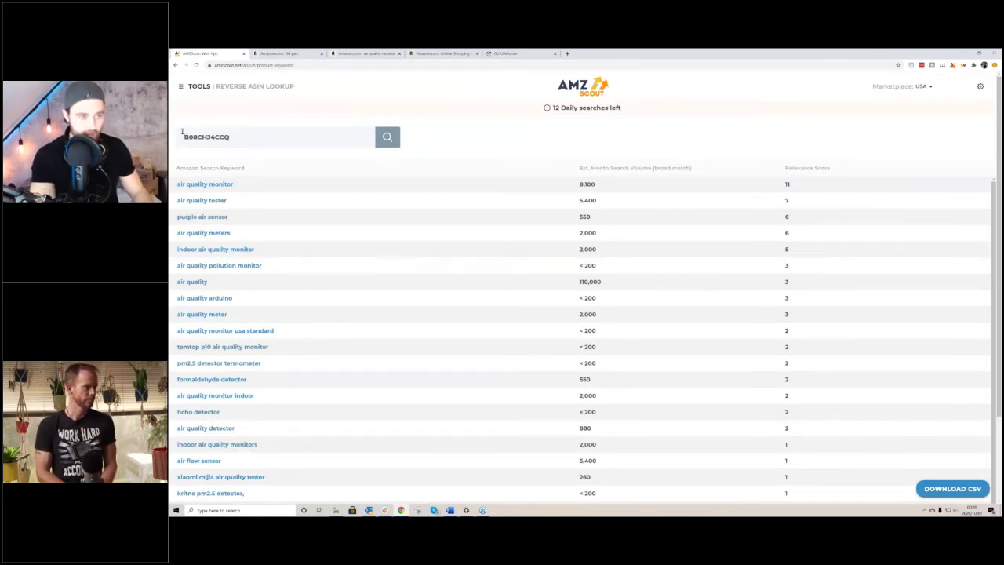
click(387, 137)
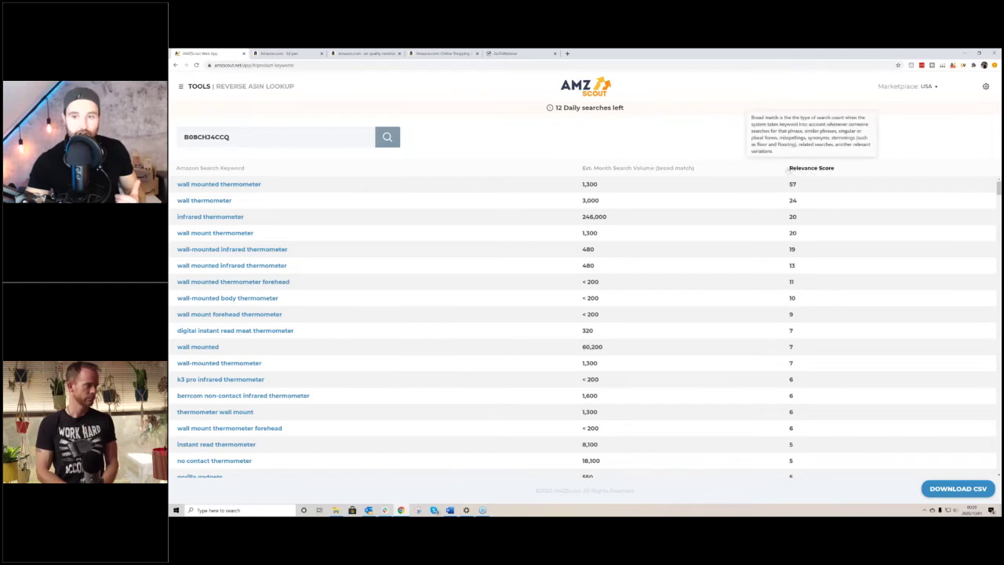
mouse_move(806, 174)
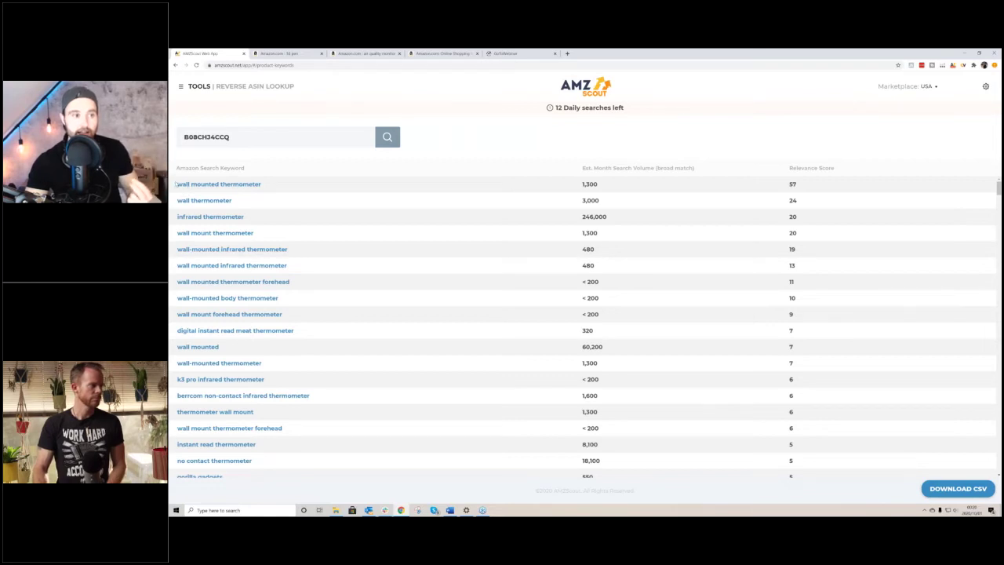
- Copy the keyword "wall mounted thermometer" from the lookup results and search for it in the open Amazon tab
drag(176, 185, 264, 185)
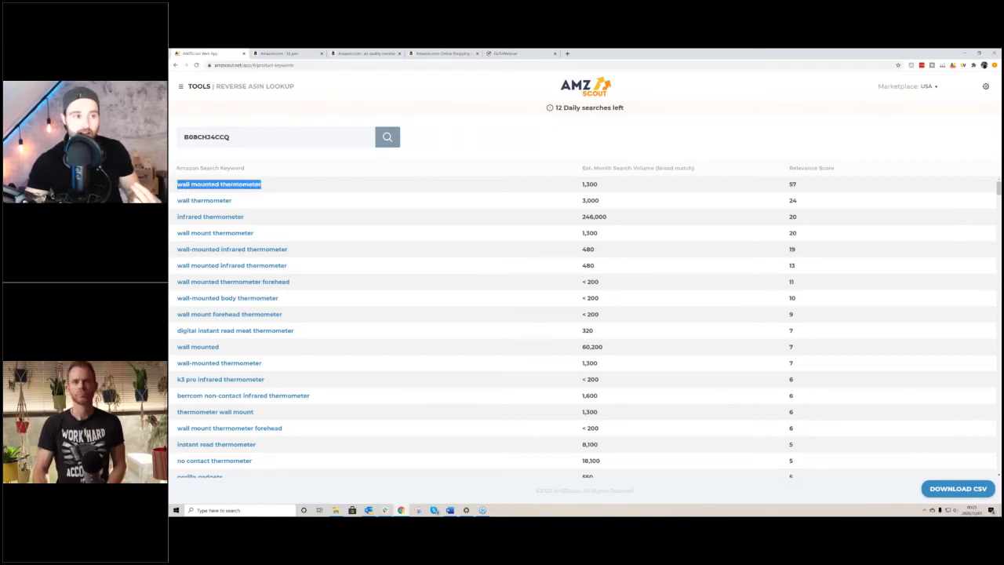
right_click(262, 188)
click(273, 189)
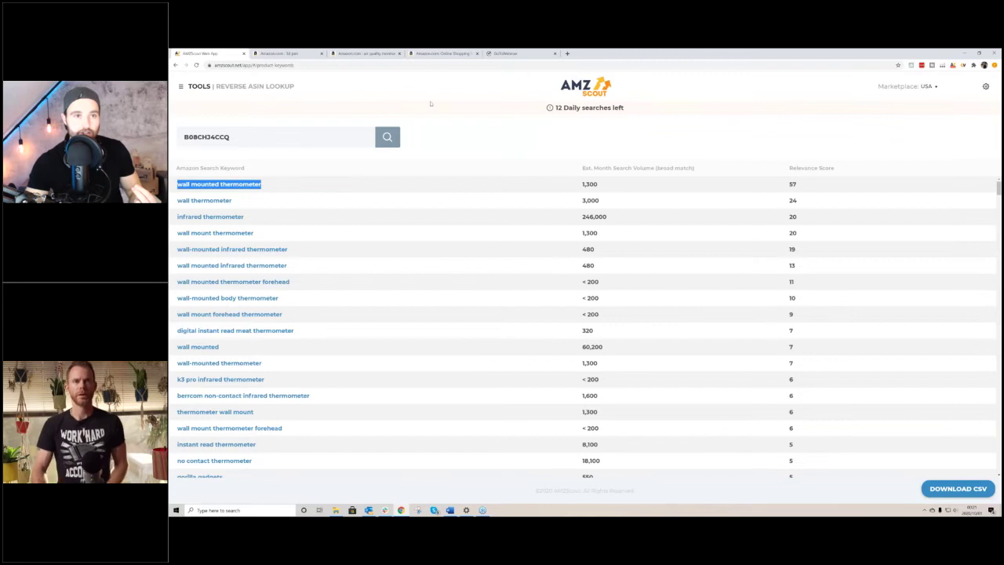
click(440, 54)
right_click(309, 95)
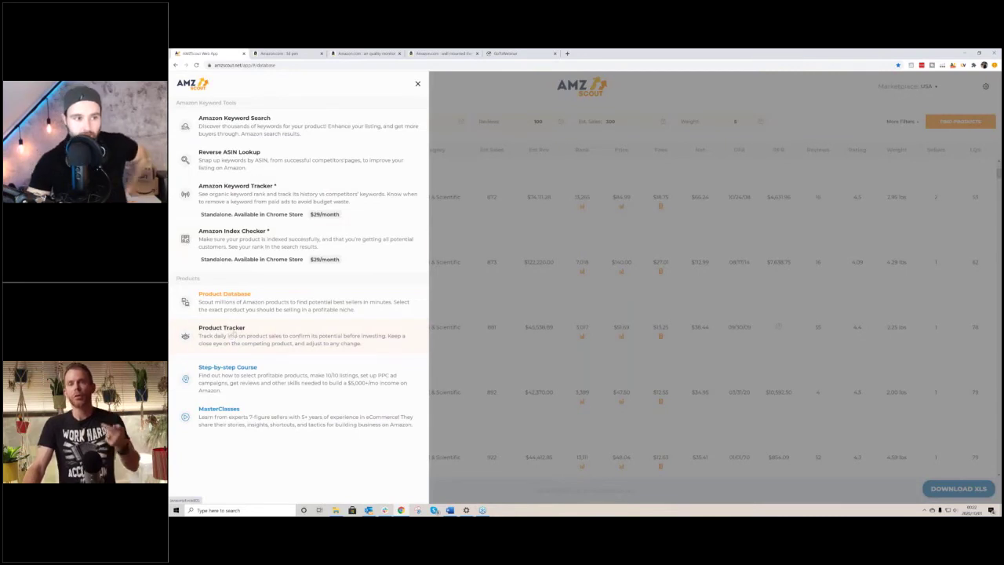
- Go back to the Product Tracker and copy the ASIN of the EG Air Quality Monitor
click(263, 161)
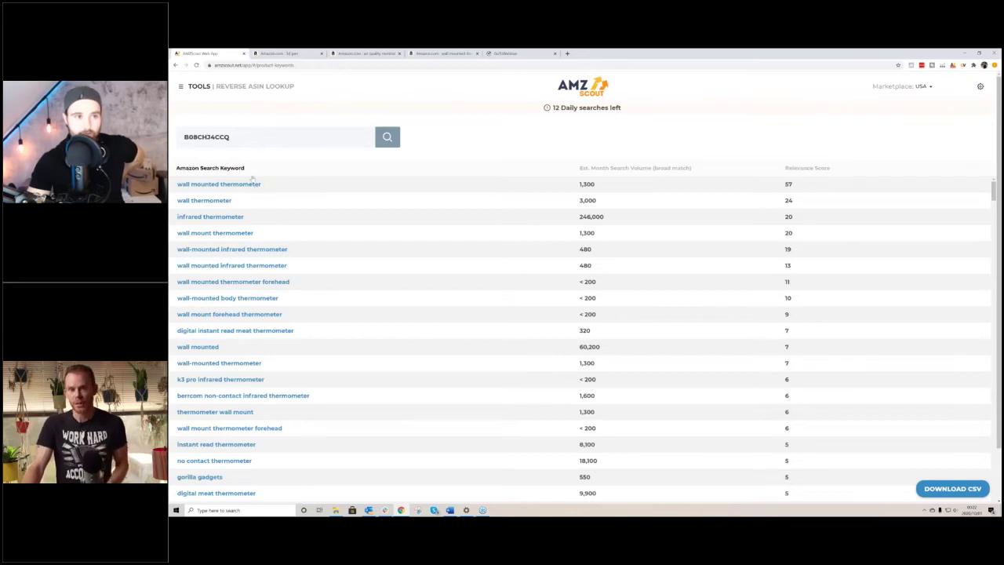
click(180, 86)
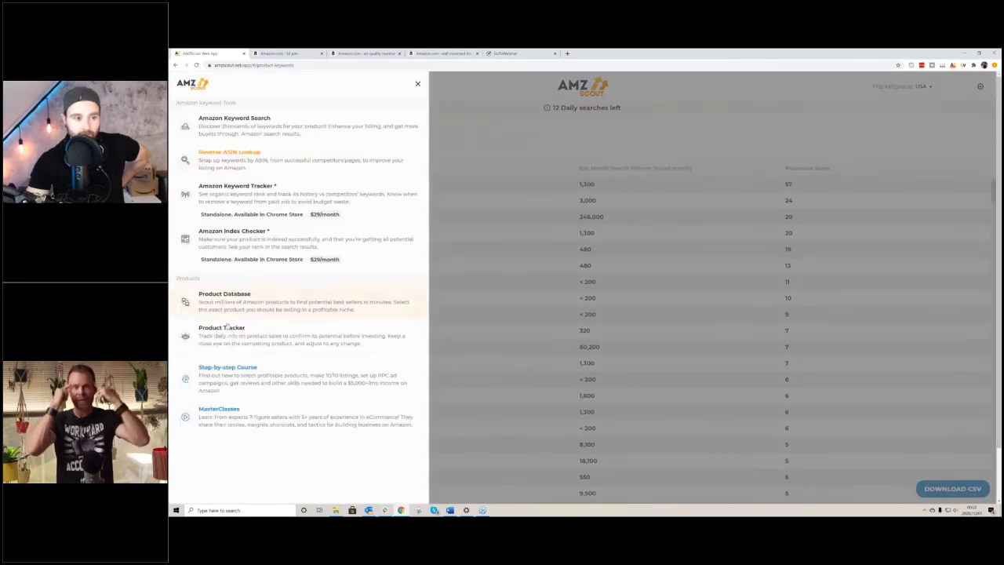
click(227, 325)
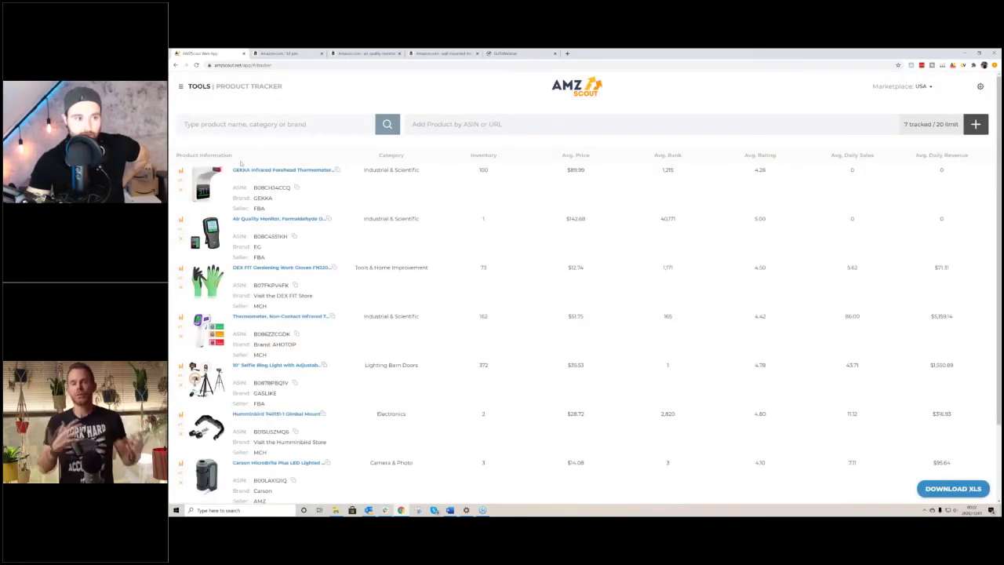
click(295, 237)
drag(268, 238, 287, 237)
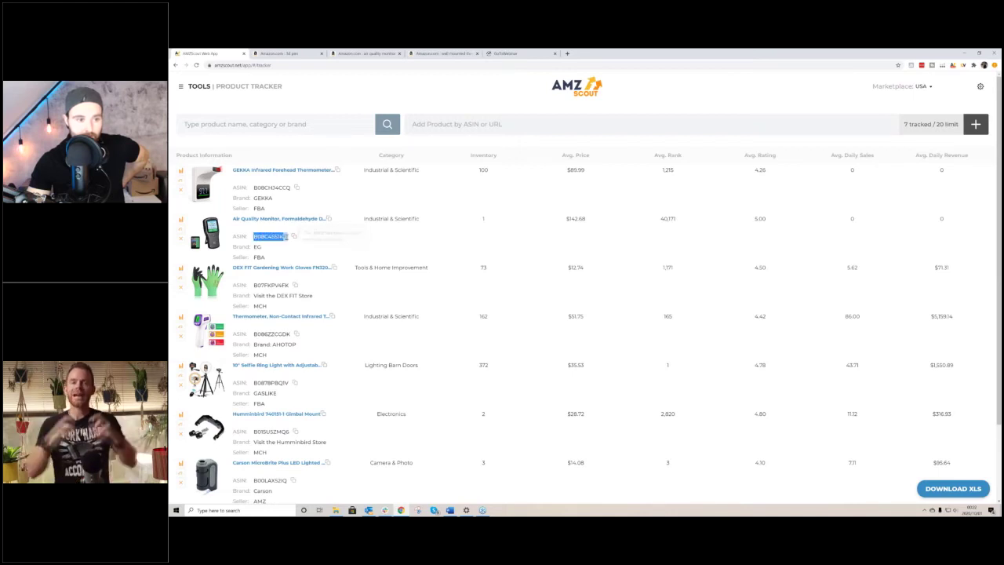
right_click(287, 237)
click(297, 248)
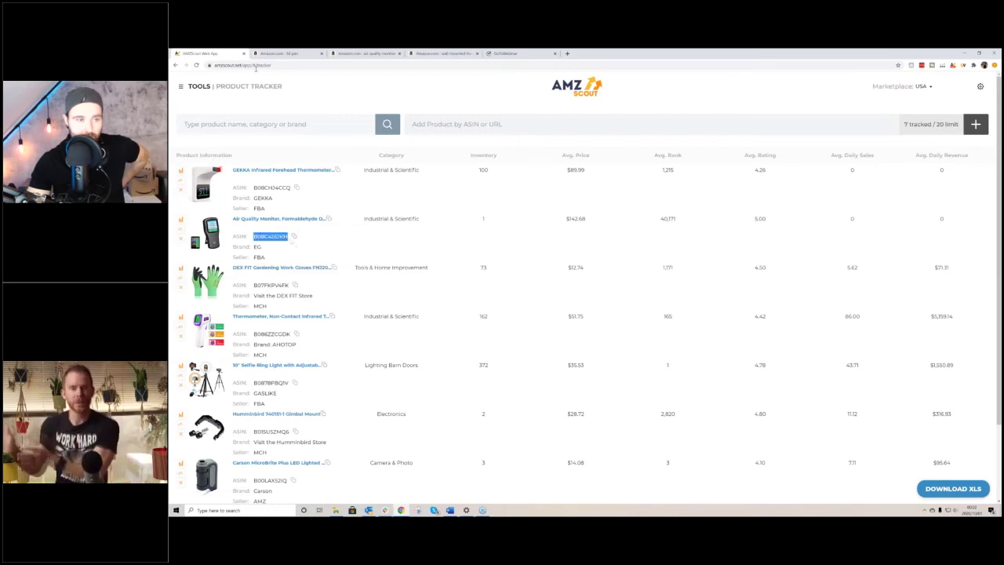
- Replace the ASIN in Reverse ASIN Lookup with B08C45S1KH, run the search and review the keywords for the air quality monitor
click(180, 87)
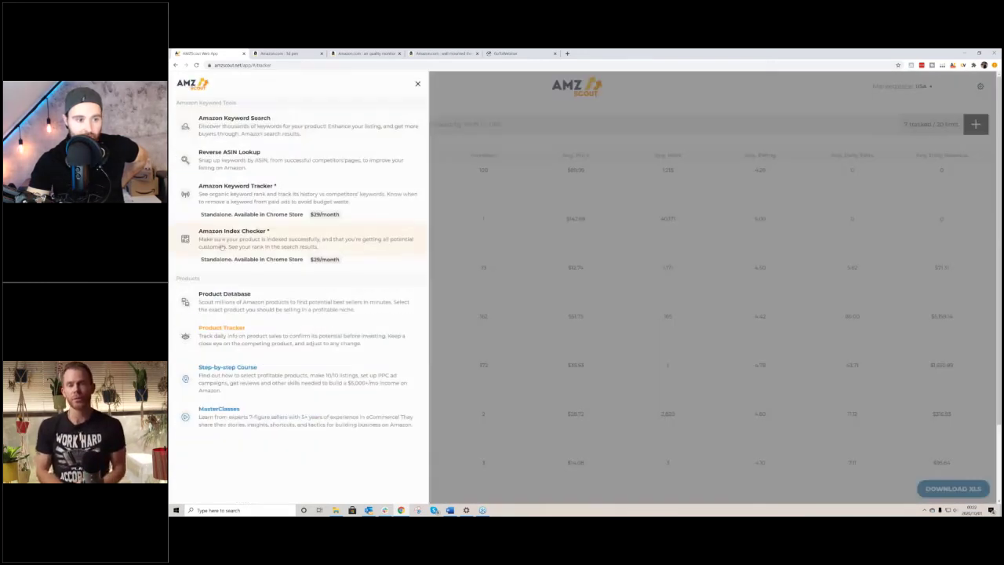
click(229, 153)
double_click(207, 136)
key(BackSpace)
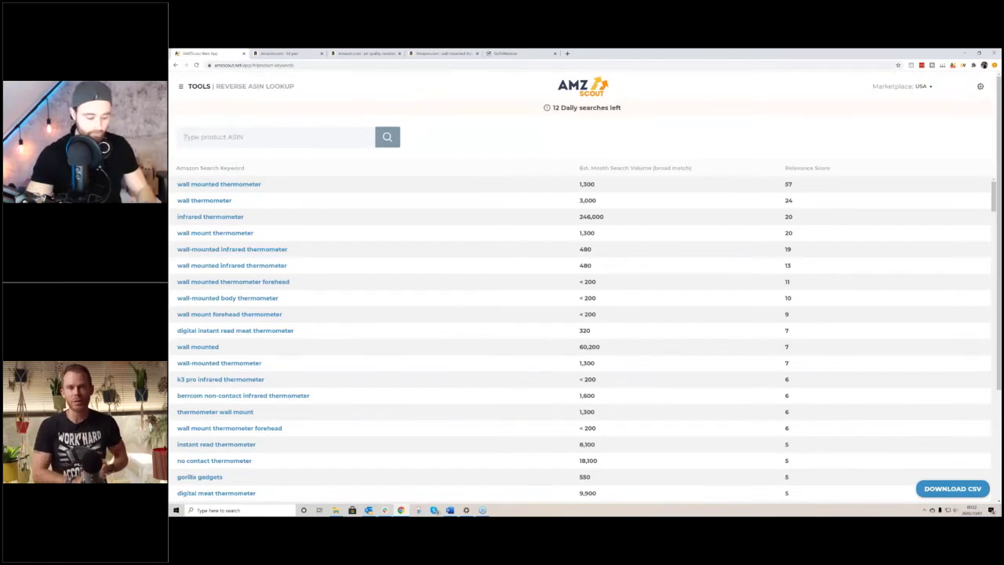
key(ctrl+v)
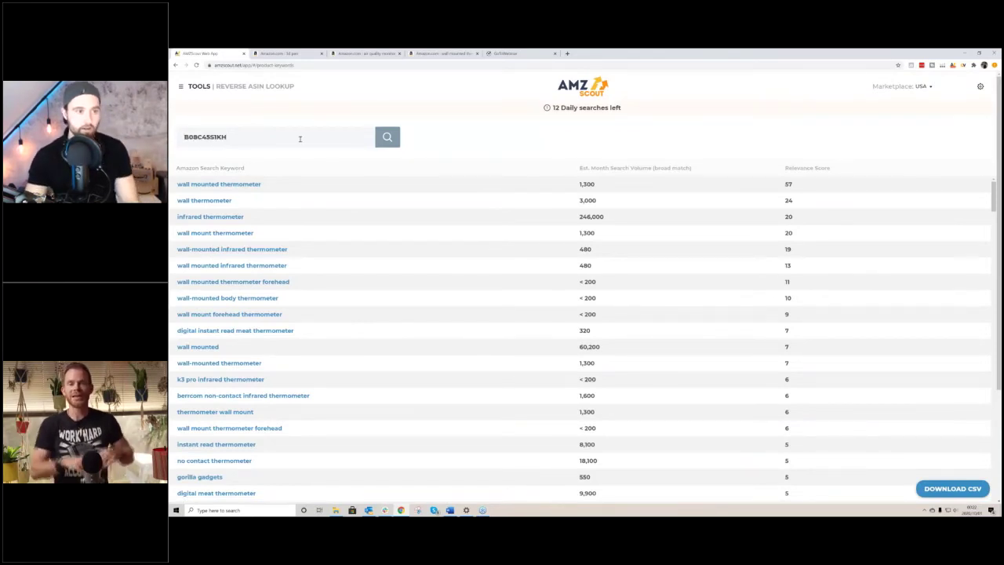
click(388, 138)
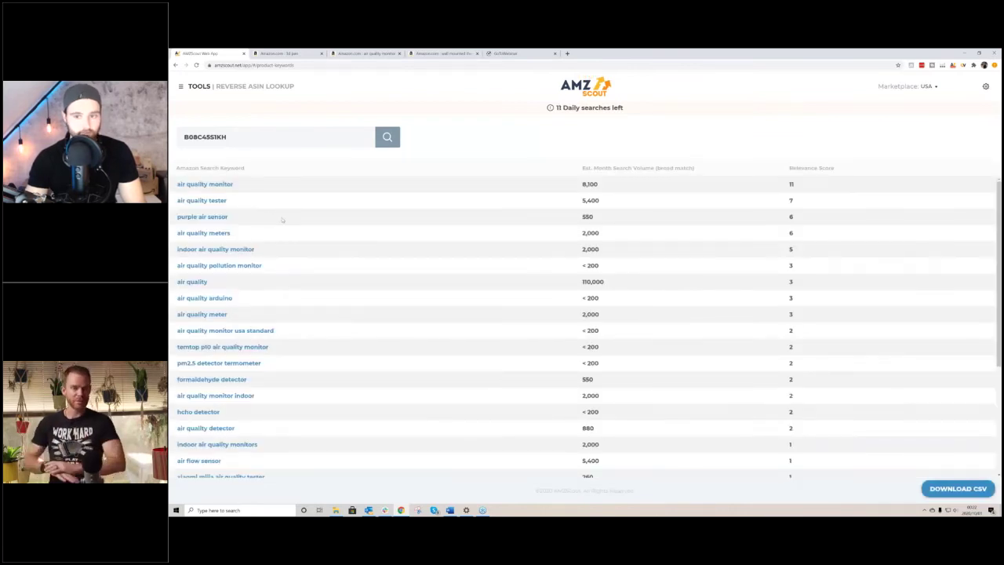
scroll(293, 226, down, 1)
scroll(296, 224, up, 1)
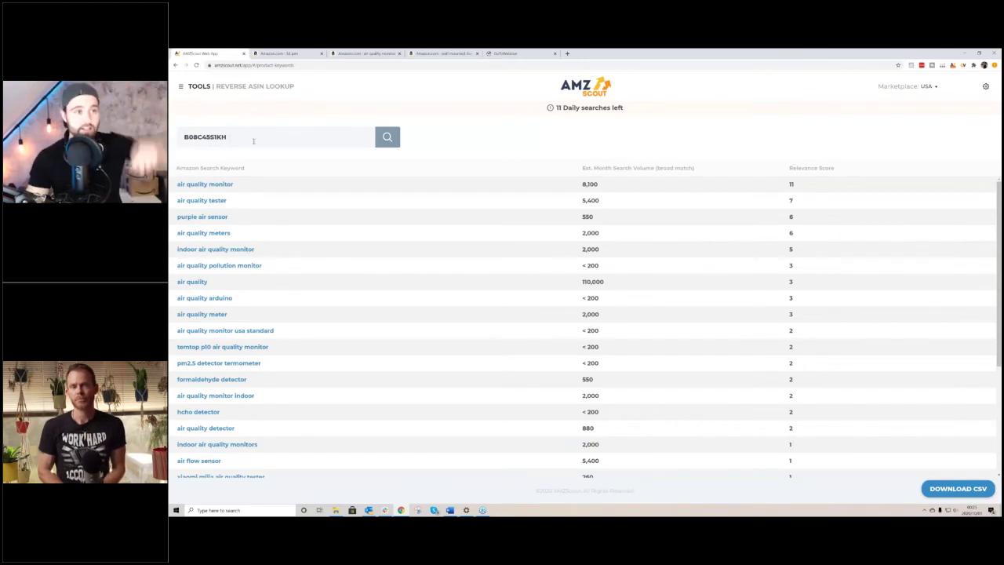
double_click(229, 137)
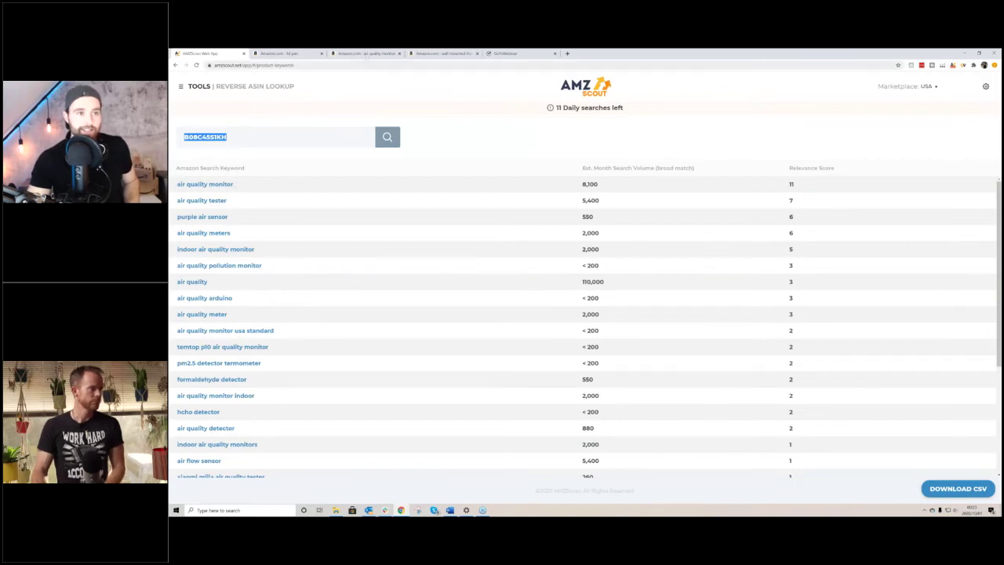
- Check the open Amazon results for "air quality monitor" and look through the "3d pen" listings
click(365, 53)
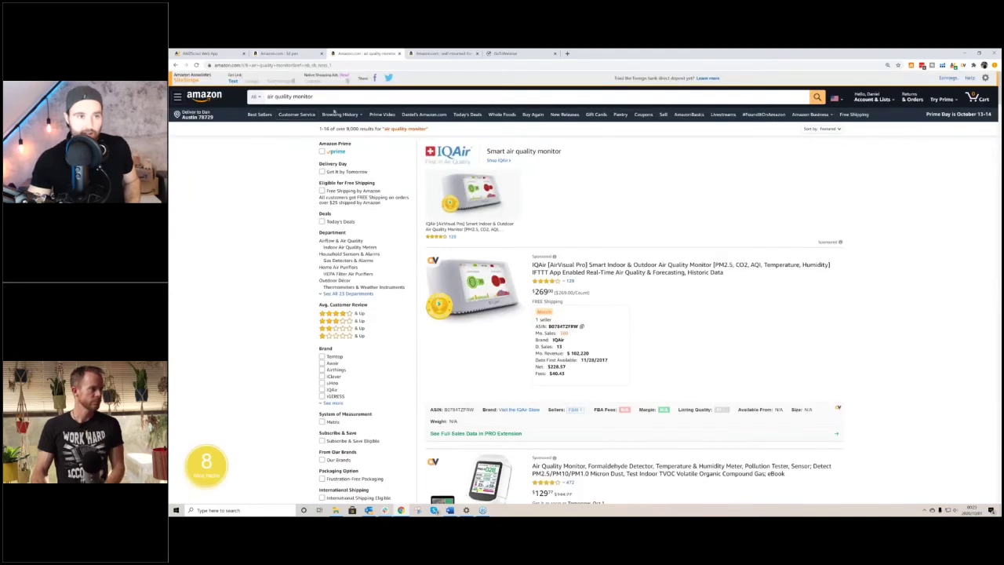
click(288, 54)
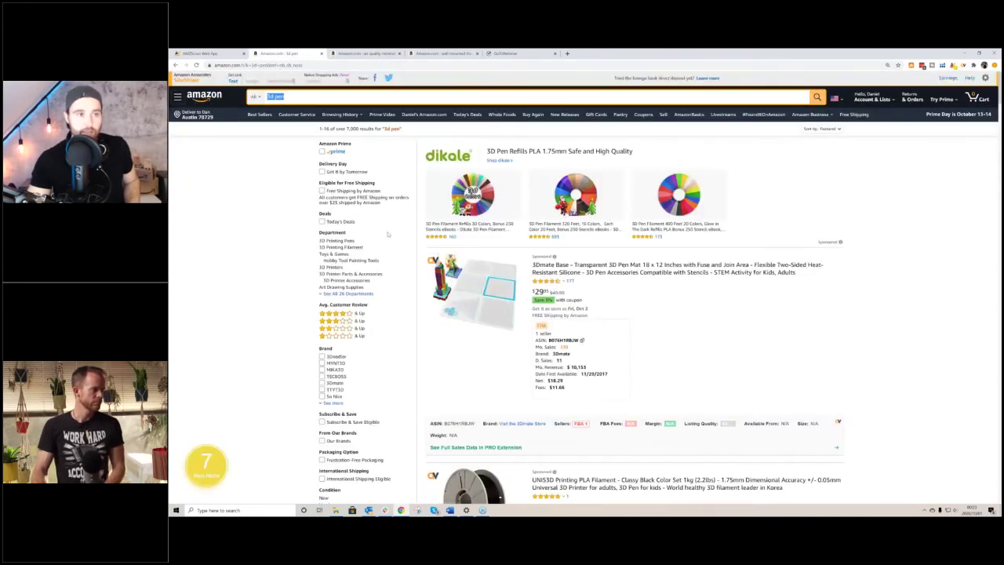
scroll(408, 246, down, 10)
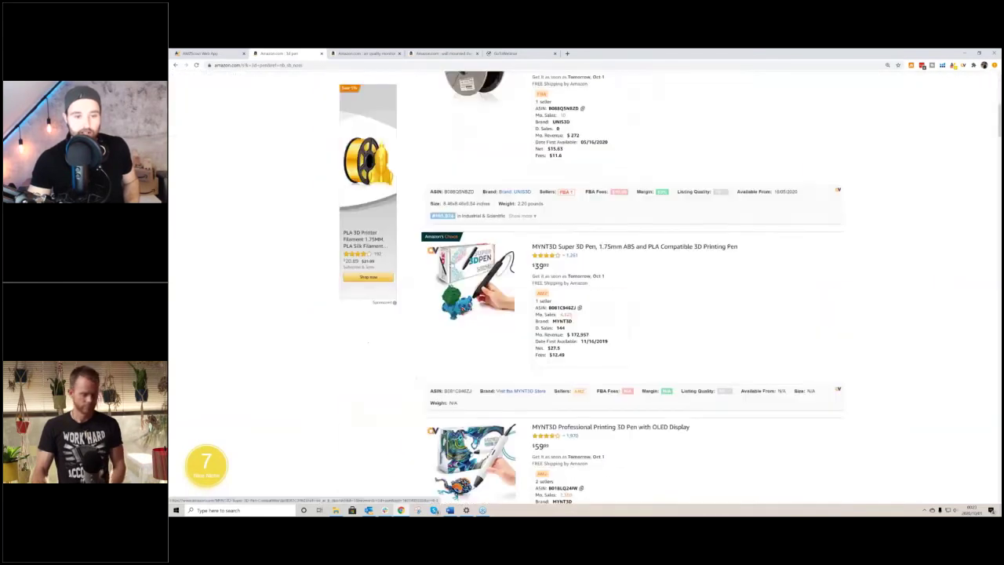
scroll(591, 287, up, 5)
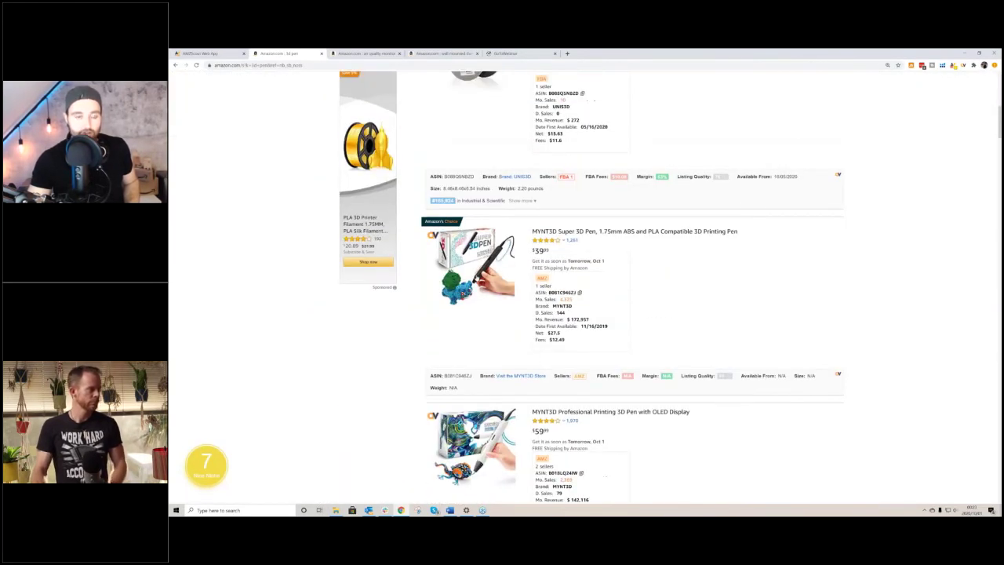
- Return to the AMZScout web app and open the Product Tracker
click(209, 54)
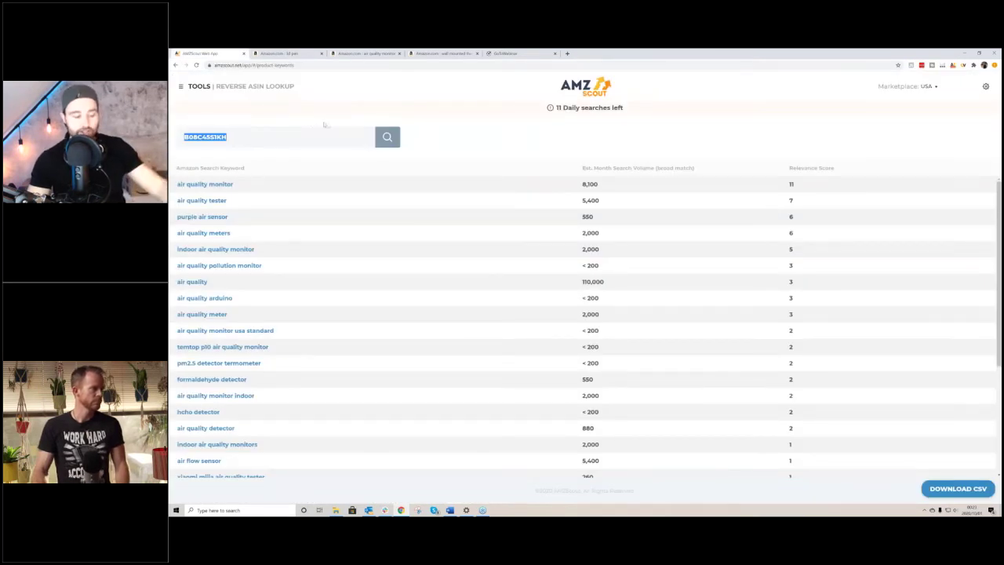
click(180, 87)
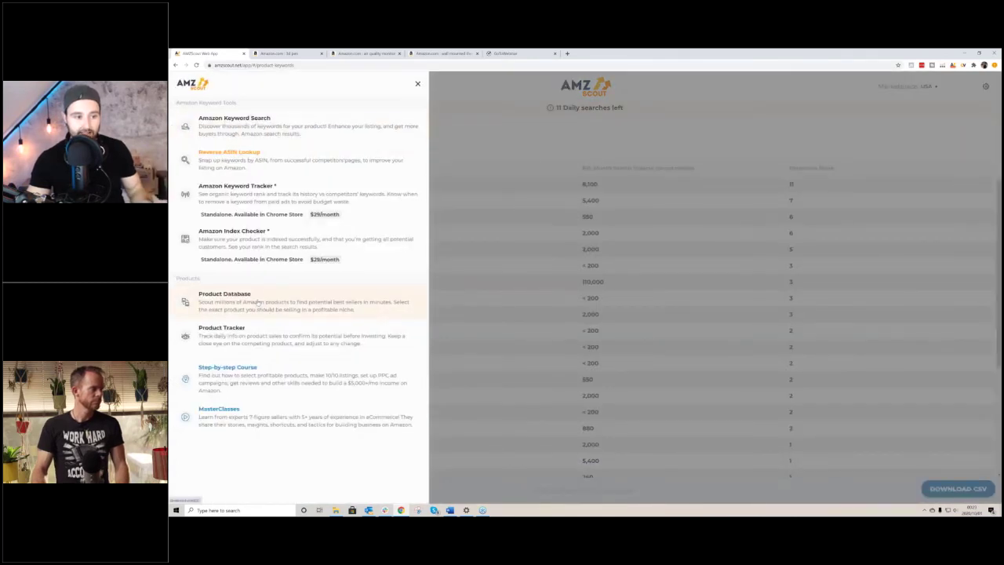
click(257, 327)
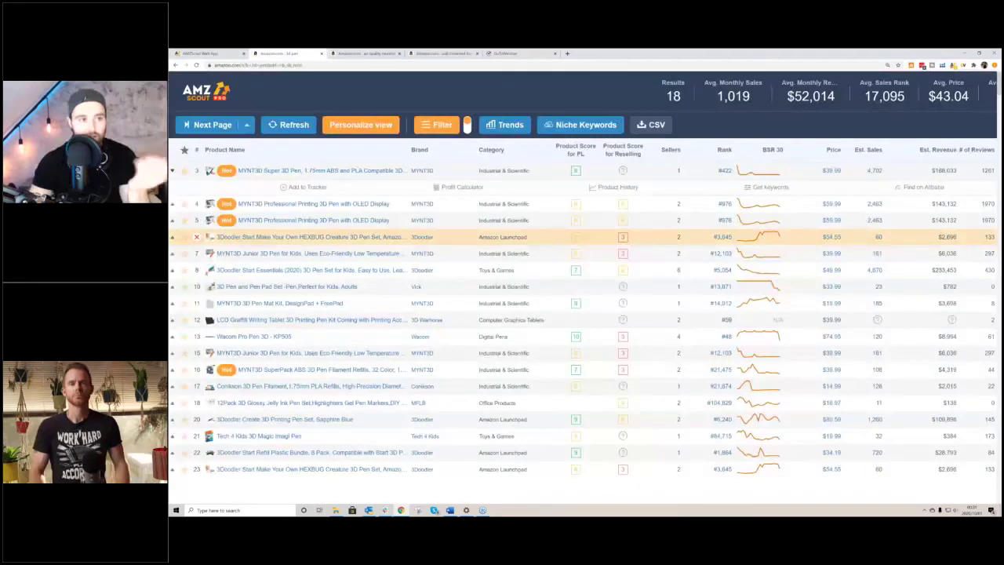
- Reduce the browser zoom by two levels to show more columns of the AMZScout Pro table for the 3D pen results
scroll(681, 239, down, 1)
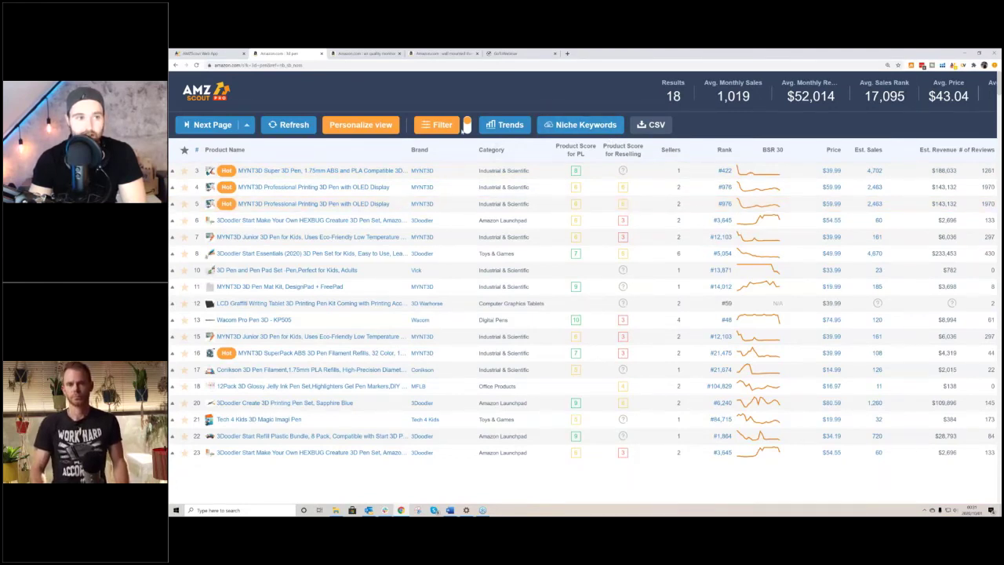
click(888, 65)
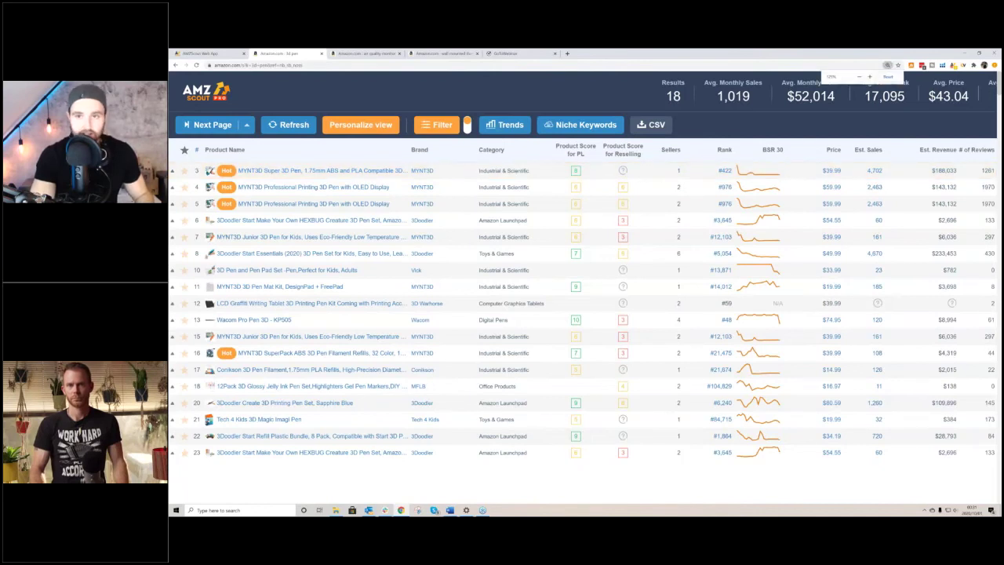
click(859, 76)
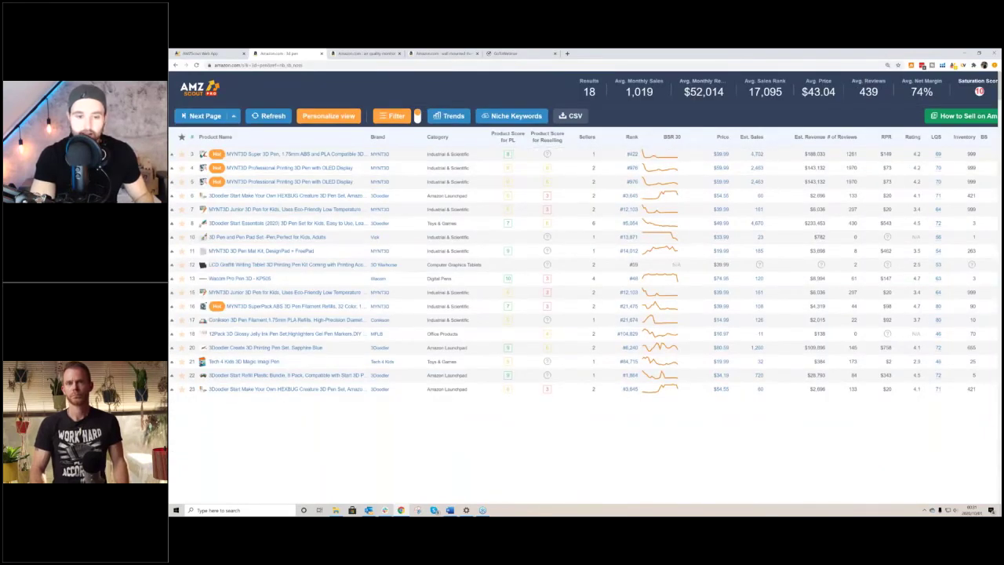
click(859, 76)
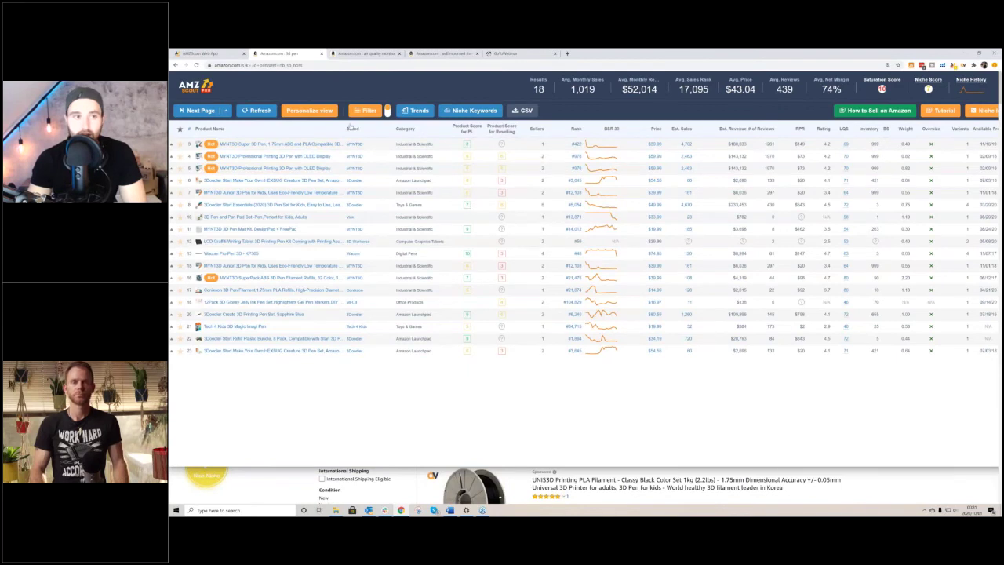
- Check the column and header options in the AMZScout Pro view settings, apply them, and review the 3D pen niche's averages and saturation score
click(318, 112)
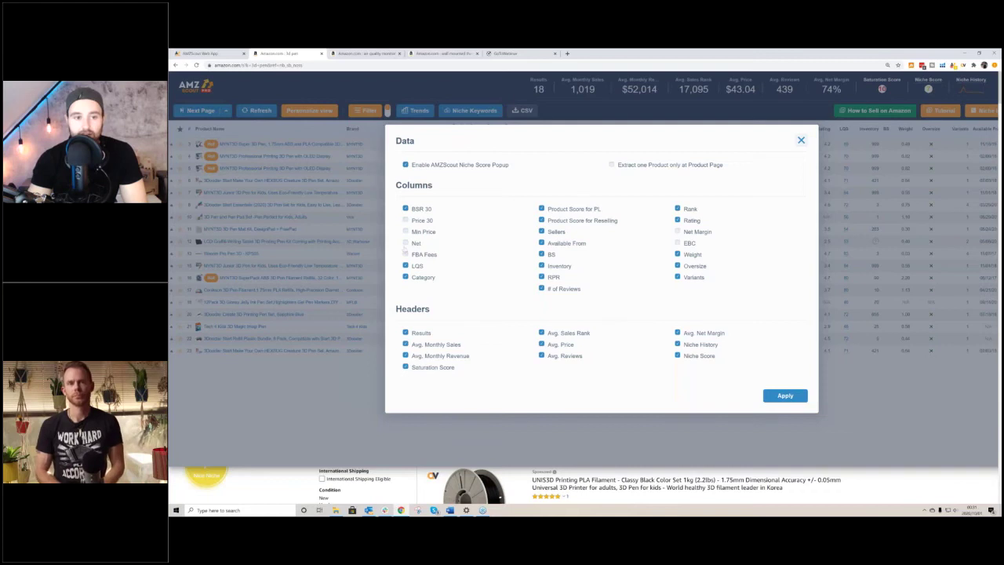
click(786, 397)
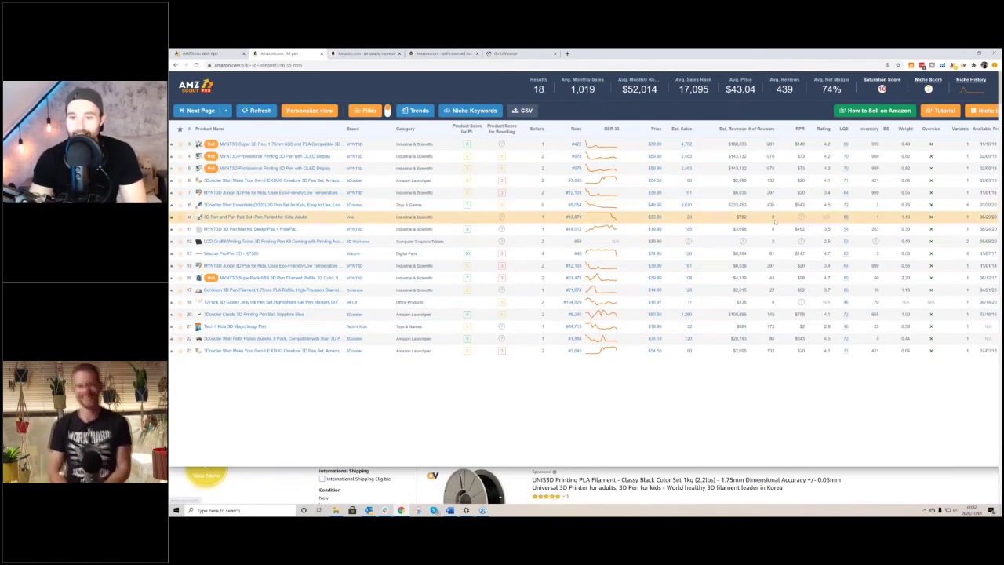
mouse_move(690, 240)
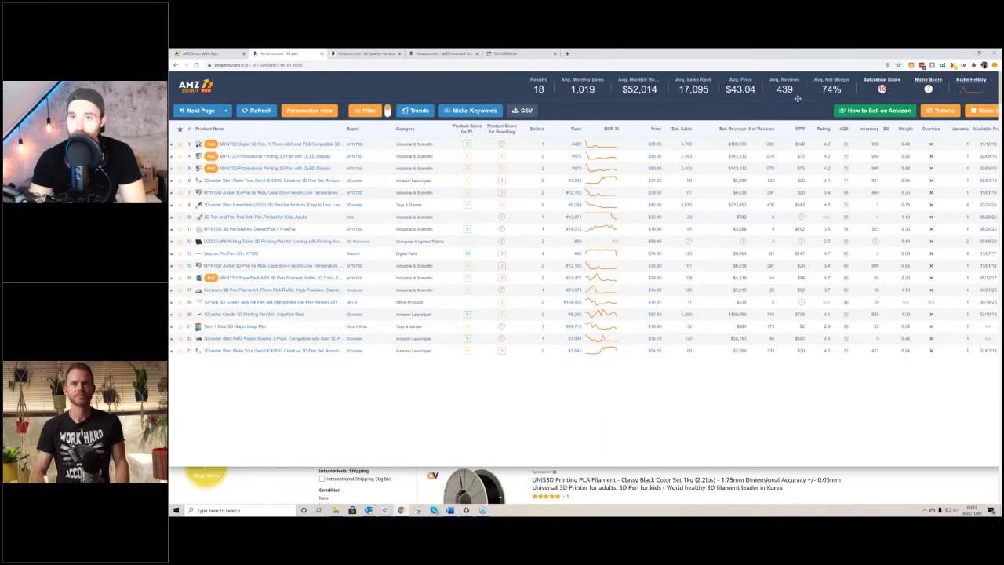
mouse_move(883, 89)
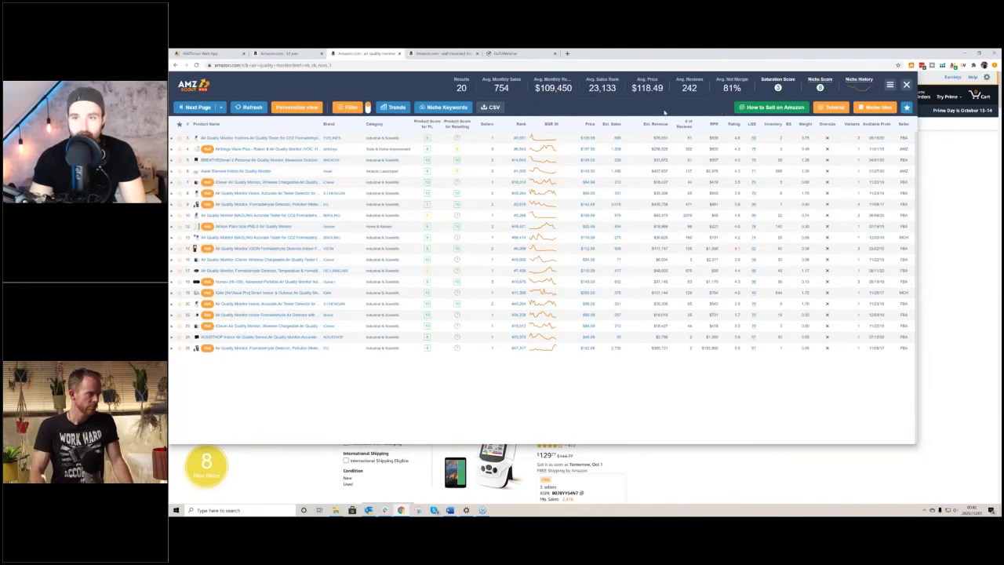
- Enlarge the AMZScout Pro table for the air quality monitor results by two zoom levels and review its niche data
key(ctrl+plus)
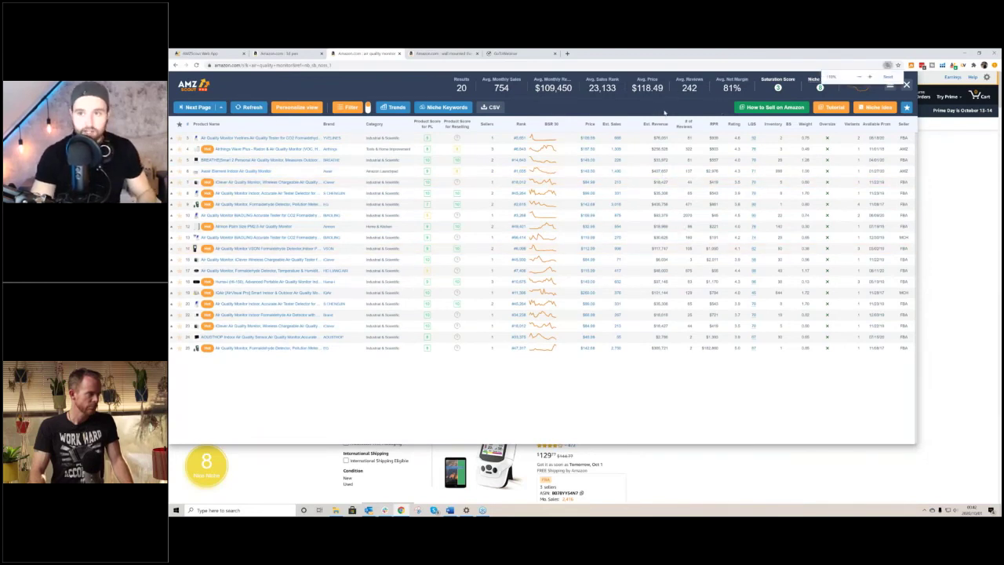
mouse_move(829, 79)
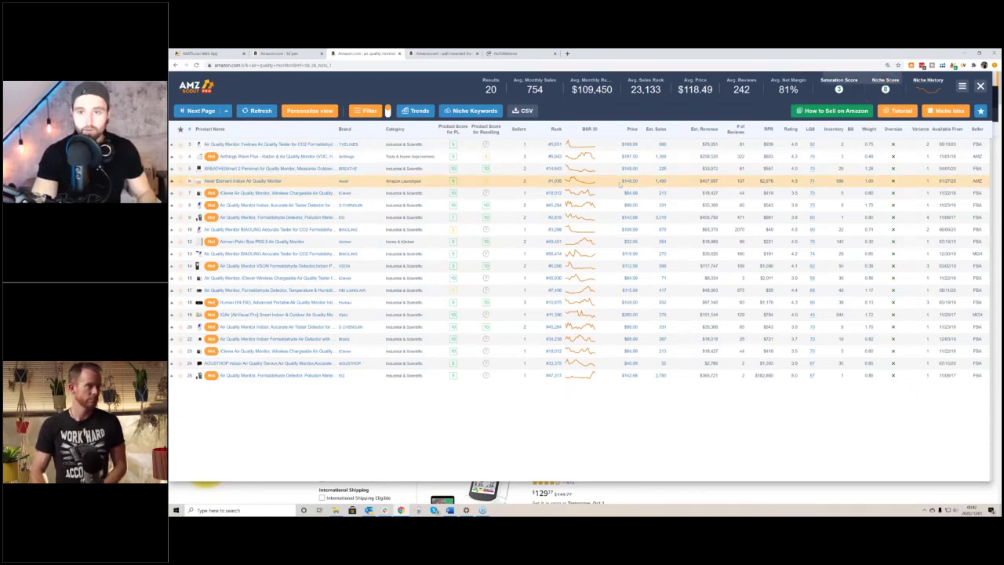
key(ctrl+plus)
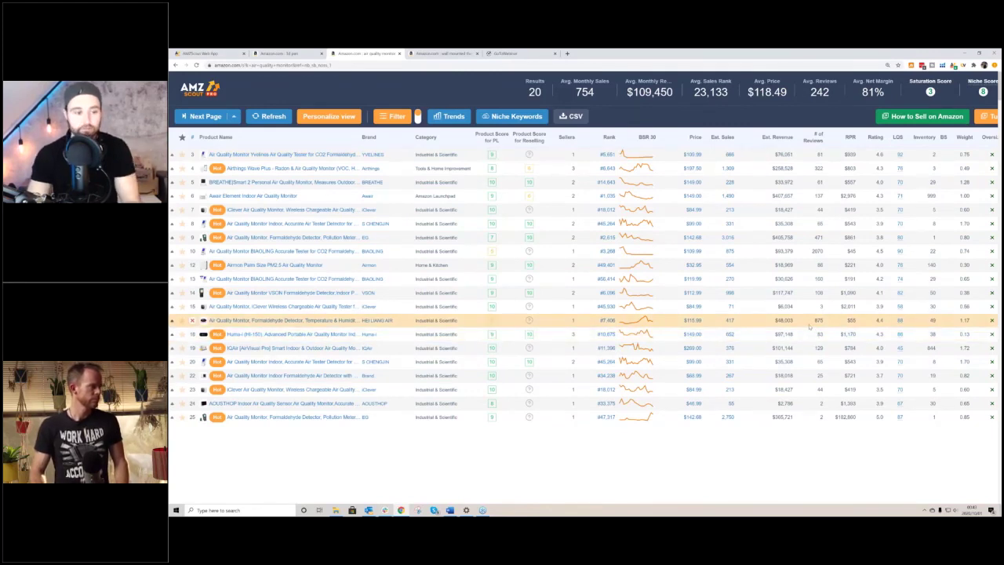
- Switch to the wall mounted thermometer results, review and dismiss the niche score summary, and enlarge the product table by one zoom level
key(ctrl+Tab)
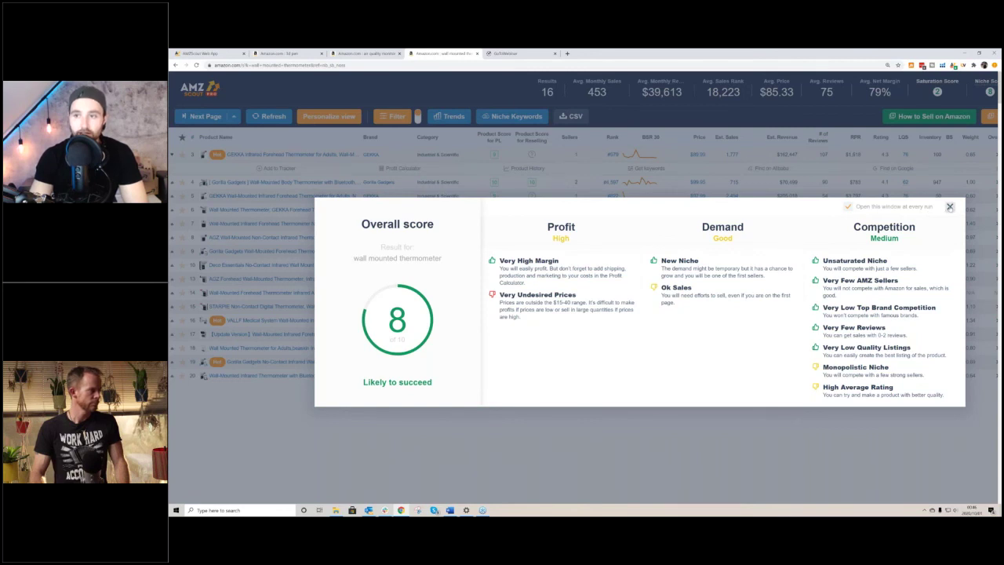
click(949, 207)
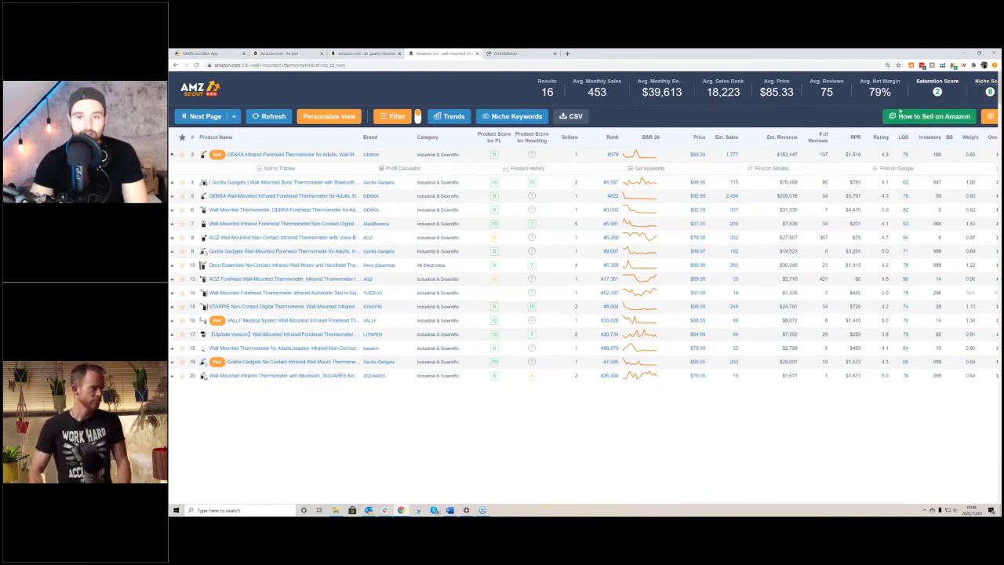
key(ctrl+plus)
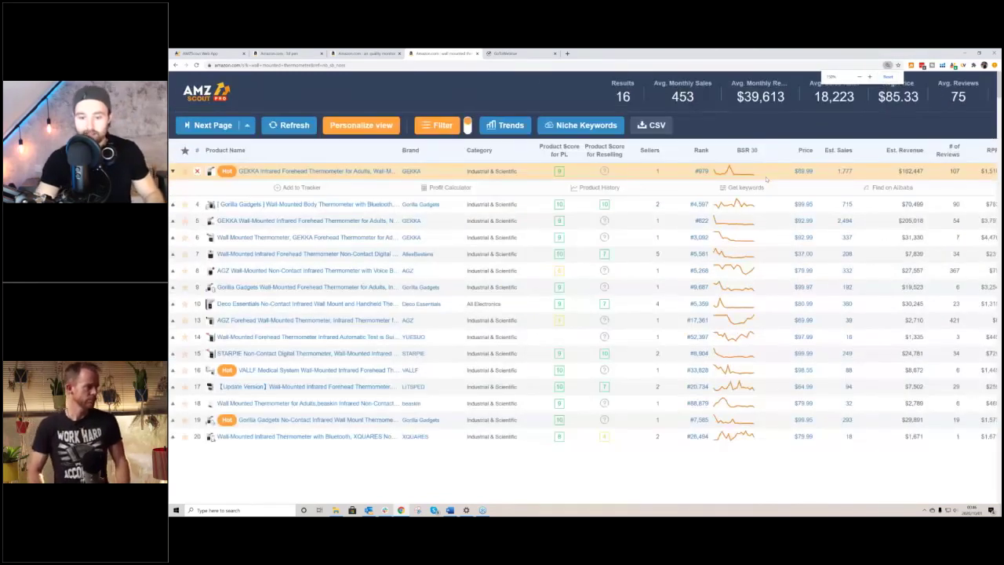